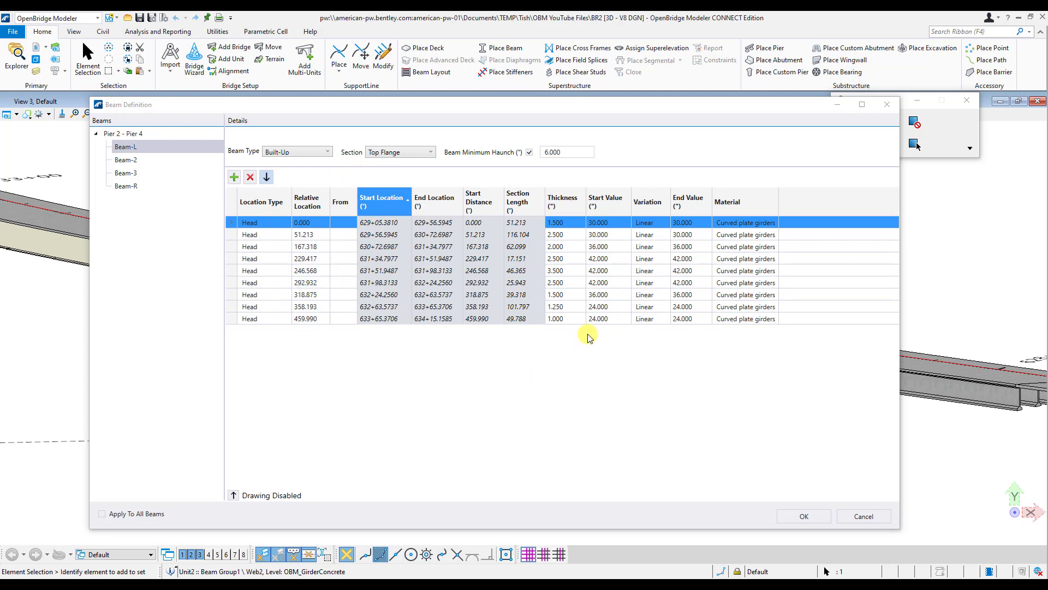
- Review the first section's values, then delete sections 2–9 and finally the remaining first section
{"action": "left_click", "coordinate": [573, 224]}
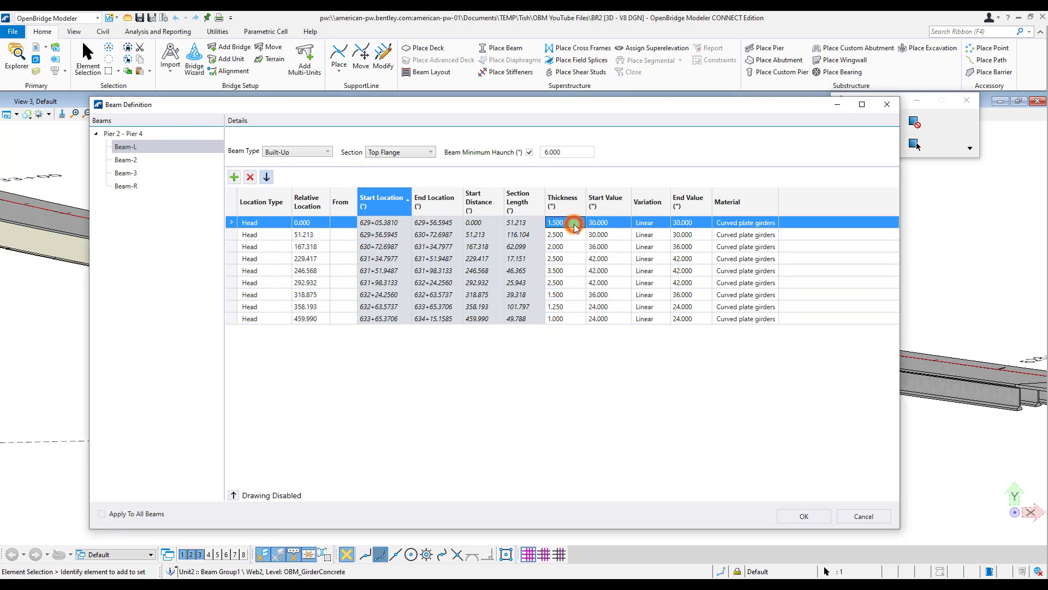
{"action": "left_click", "coordinate": [614, 224]}
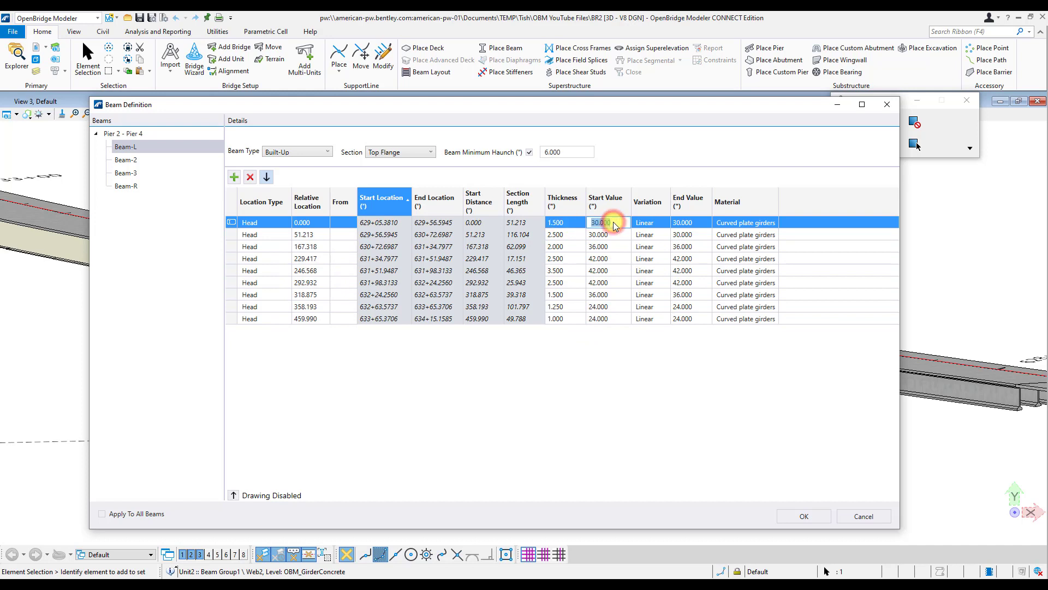
{"action": "left_click", "coordinate": [567, 234]}
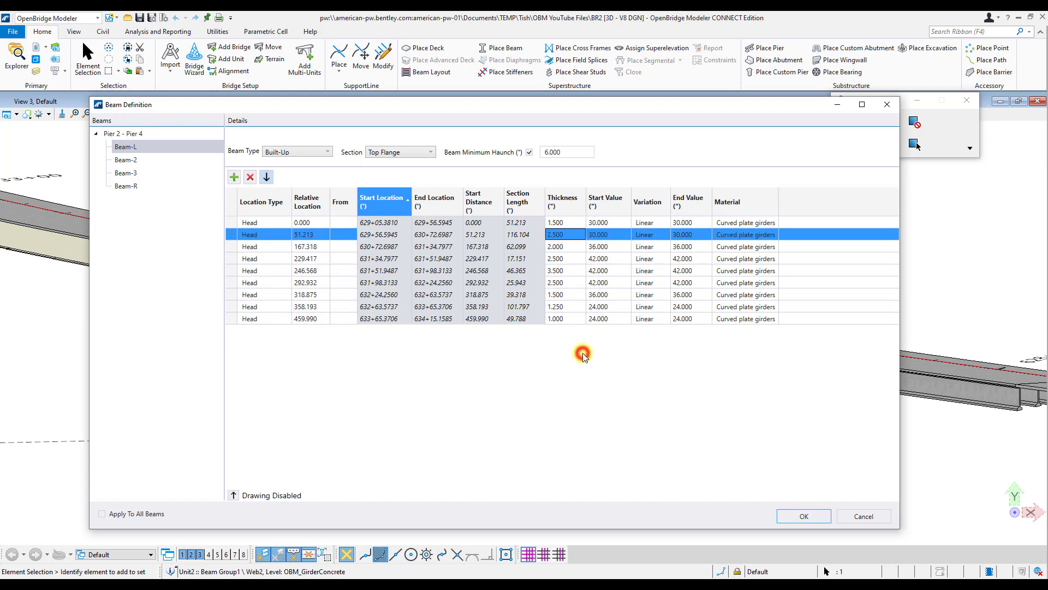
{"action": "left_click", "coordinate": [231, 234]}
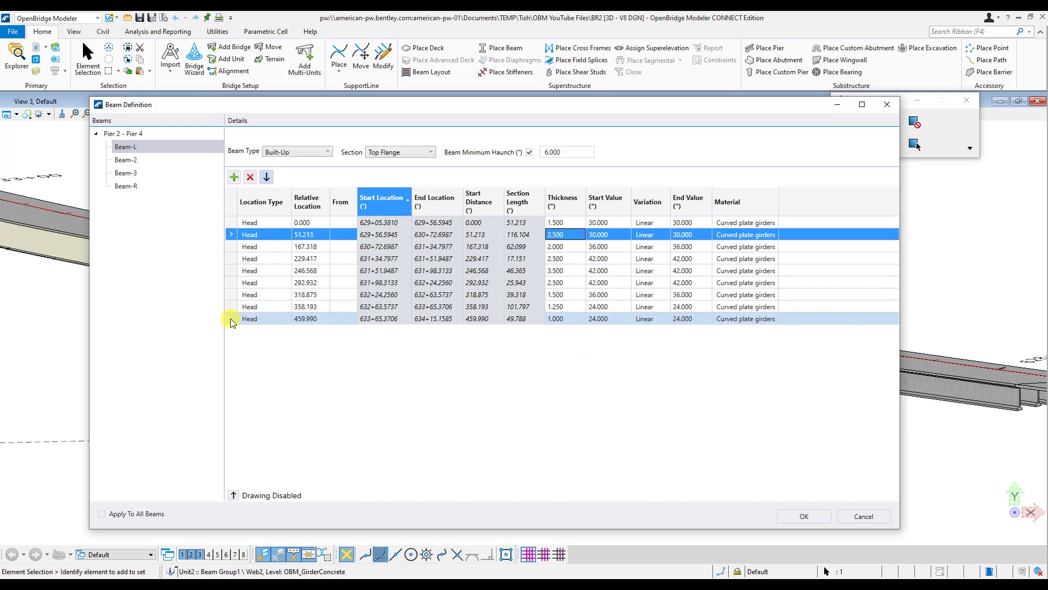
{"action": "left_click", "coordinate": [233, 320], "text": "shift"}
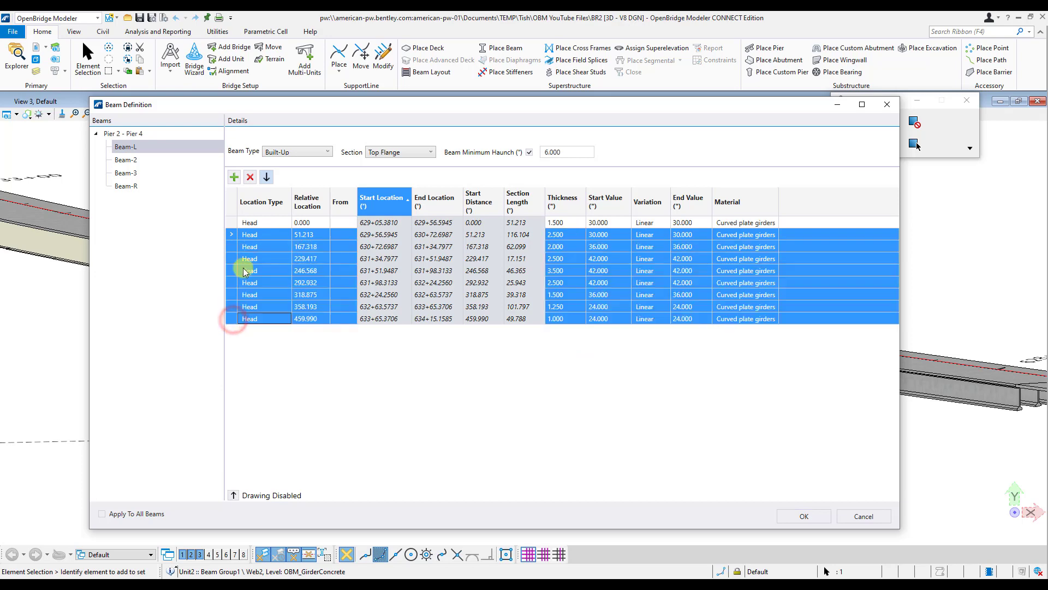
{"action": "left_click", "coordinate": [250, 177]}
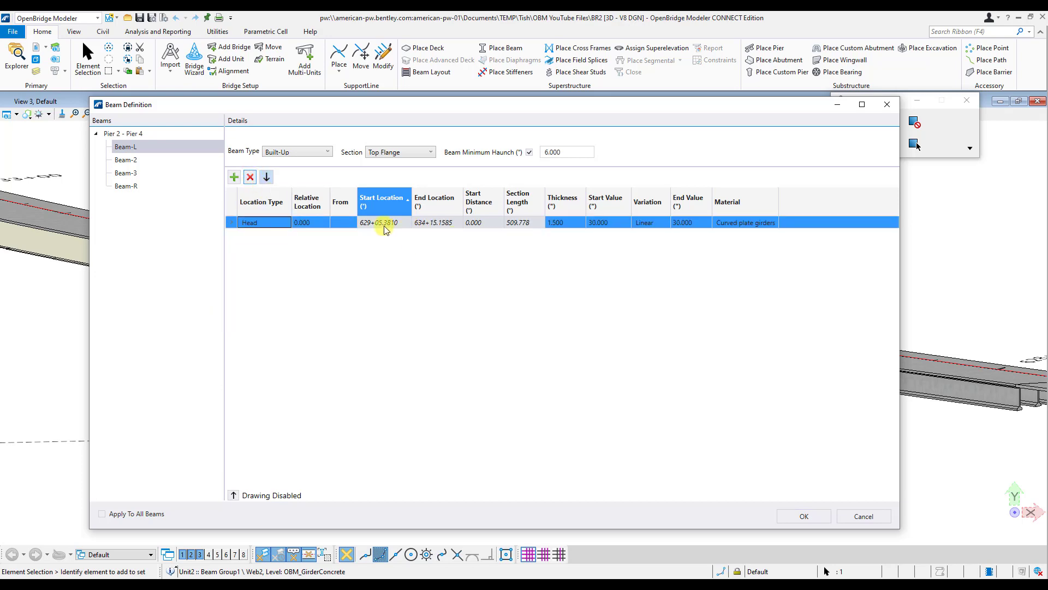
{"action": "left_click", "coordinate": [250, 178]}
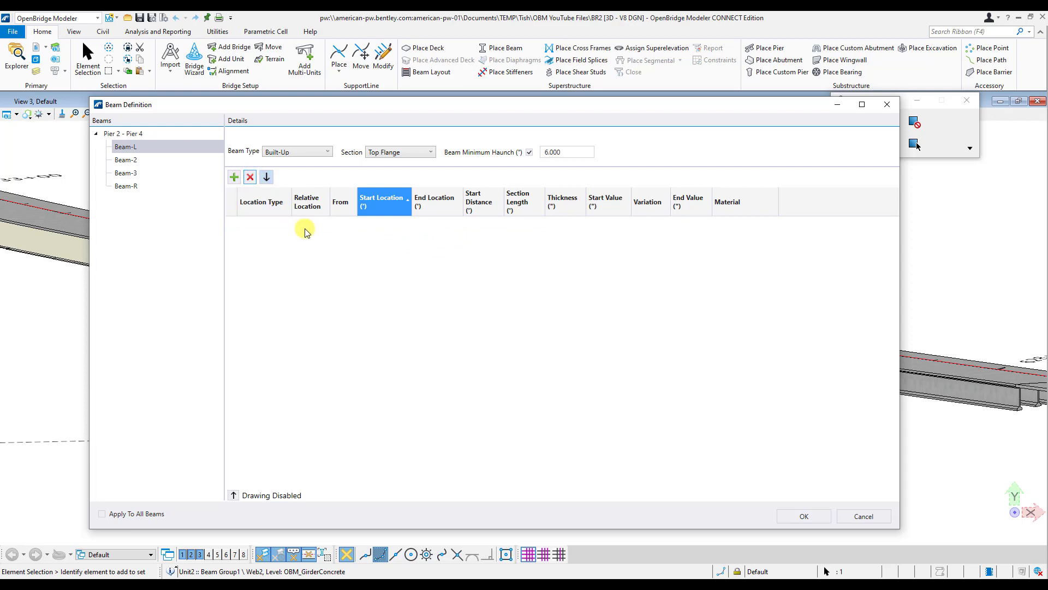
- Add a new top flange section with material Curved plate girders and location type Head
{"action": "left_click", "coordinate": [233, 177]}
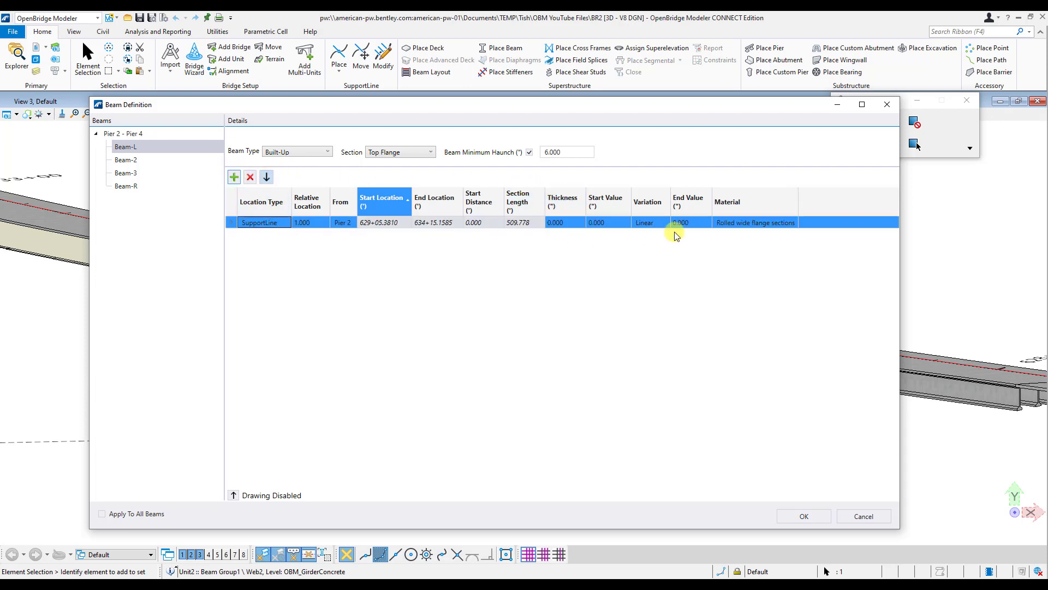
{"action": "left_click", "coordinate": [752, 224]}
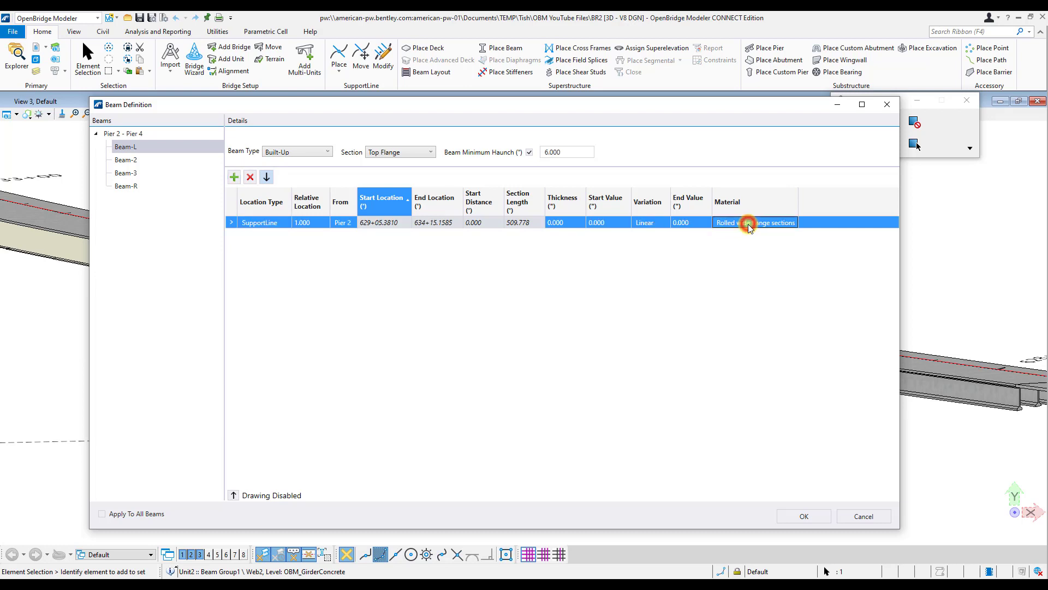
{"action": "left_click", "coordinate": [797, 221]}
{"action": "left_click", "coordinate": [784, 265]}
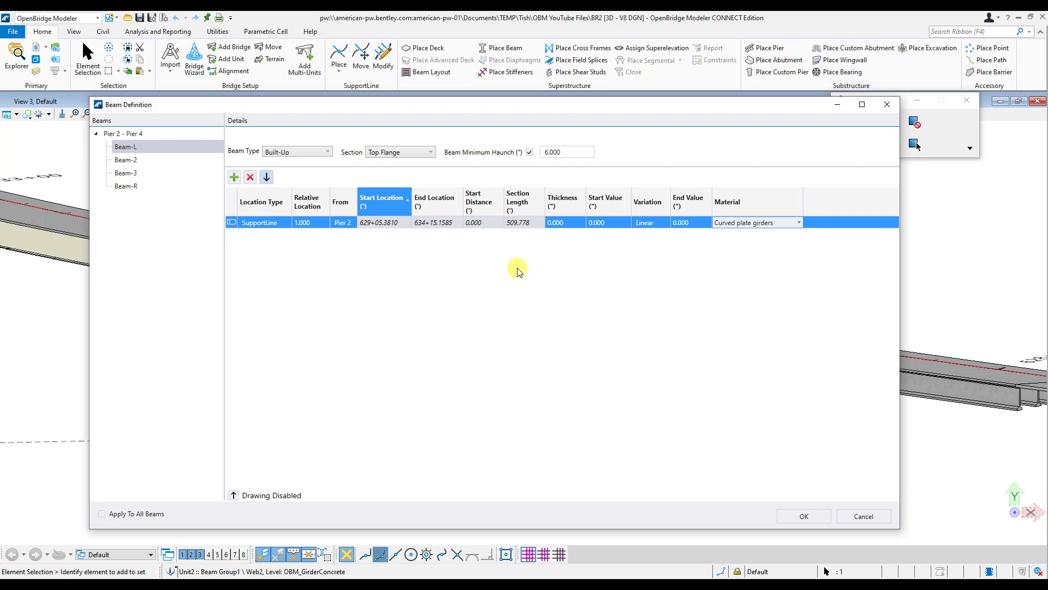
{"action": "left_click", "coordinate": [276, 224]}
{"action": "left_click", "coordinate": [284, 223]}
{"action": "left_click", "coordinate": [279, 235]}
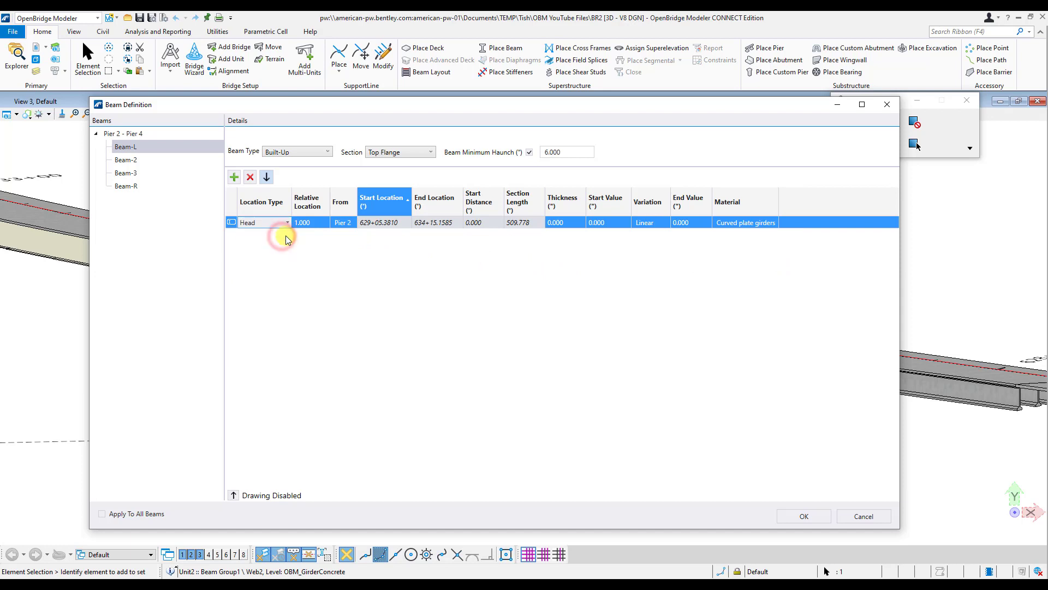
{"action": "left_click", "coordinate": [300, 236]}
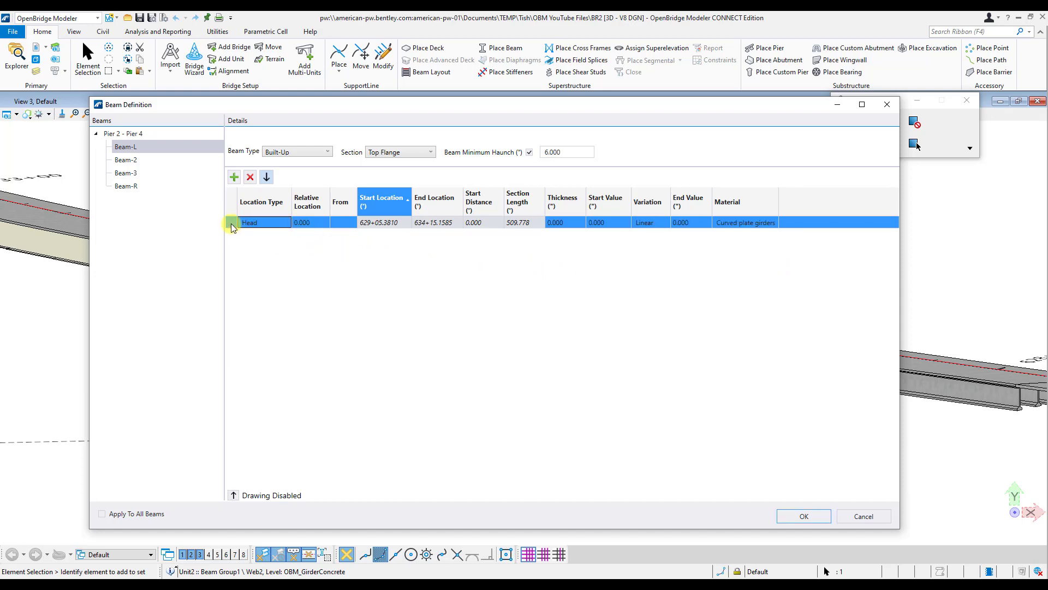
- Copy the new Head section row to the clipboard
{"action": "left_click", "coordinate": [231, 224]}
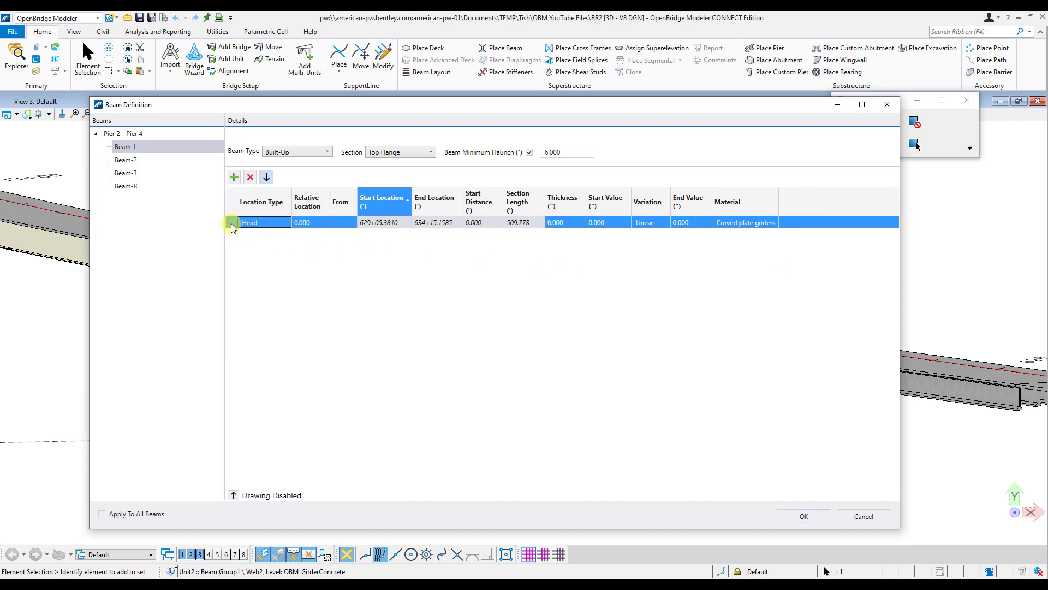
{"action": "right_click", "coordinate": [232, 225]}
{"action": "left_click", "coordinate": [249, 235]}
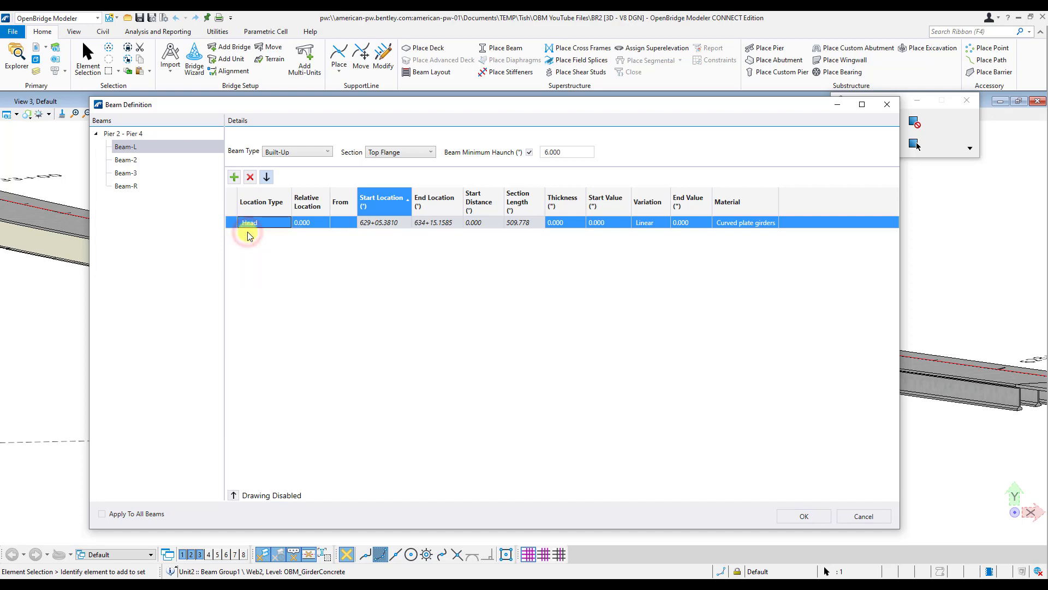
- Start a new blank Excel workbook and paste the Head row into cell A1
{"action": "right_click", "coordinate": [425, 578]}
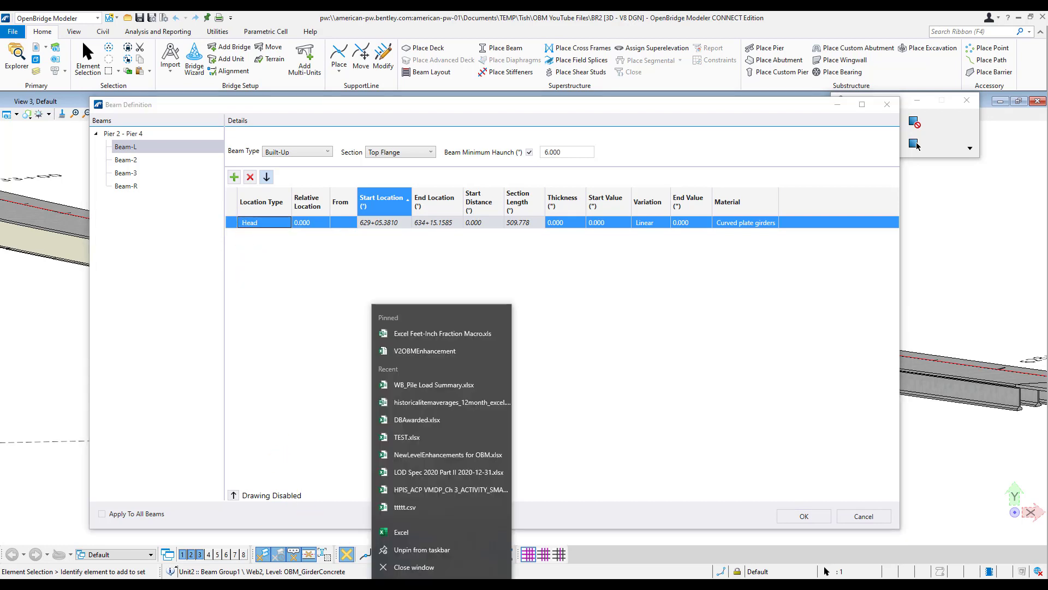
{"action": "left_click", "coordinate": [439, 529]}
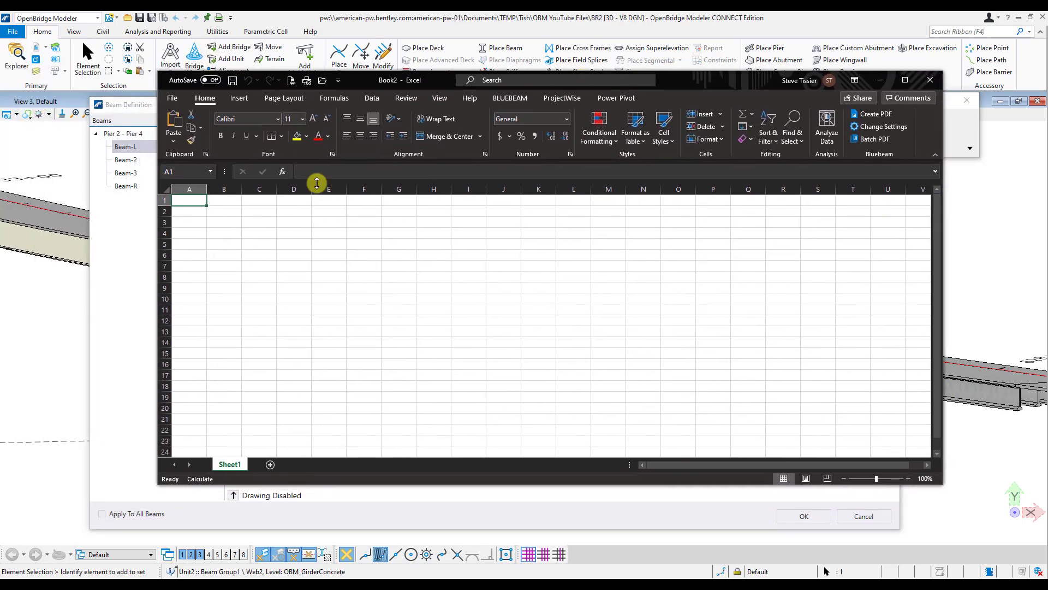
{"action": "left_click", "coordinate": [196, 200]}
{"action": "type", "text": "Head\t0\t\t629+05.3810\t634+15.1585\t0\t509.778\t0\t0\tLinear\t0\tCurved plate girders"}
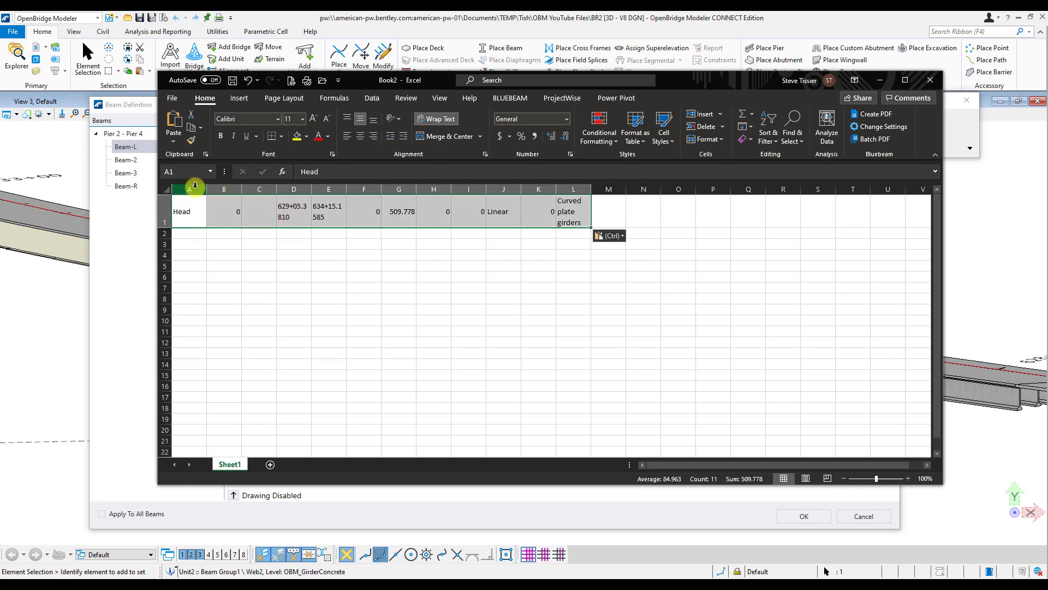
- Autofit columns A through L to fit the pasted values
{"action": "left_click_drag", "start_coordinate": [195, 188], "coordinate": [554, 189]}
{"action": "double_click", "coordinate": [393, 186]}
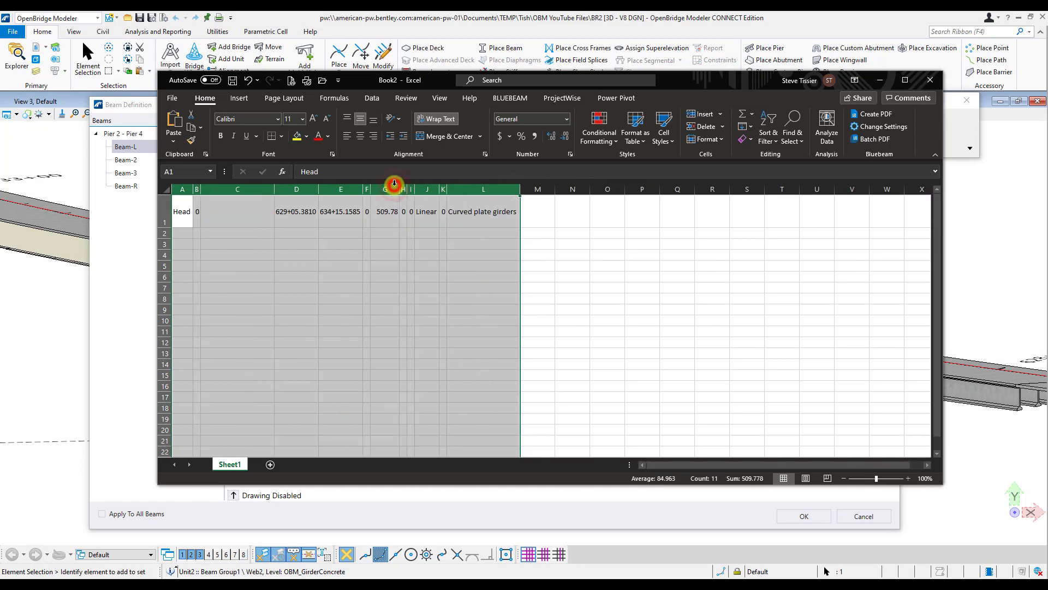
{"action": "left_click", "coordinate": [399, 237]}
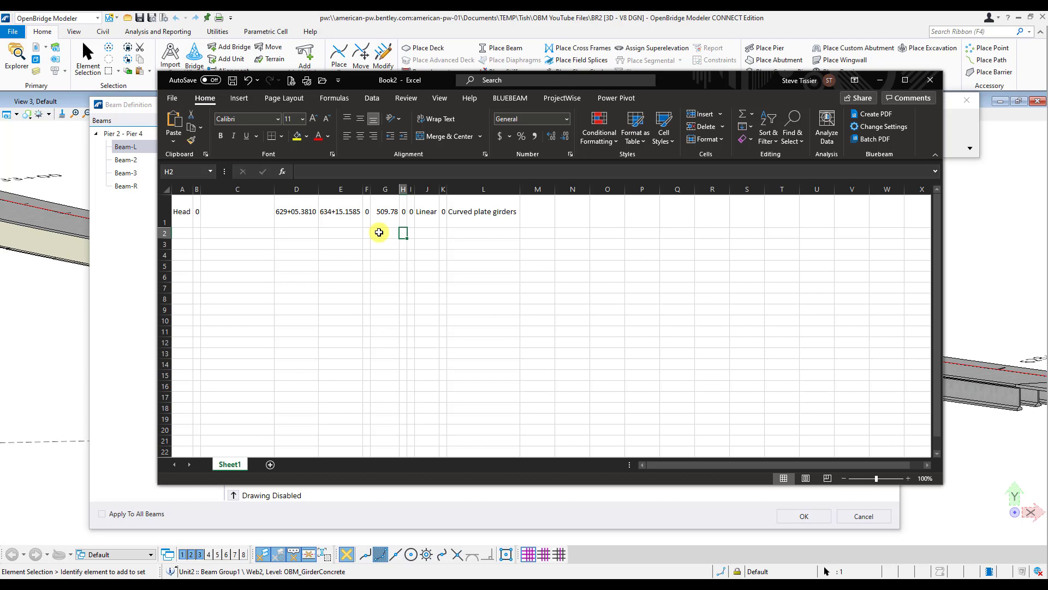
{"action": "left_click", "coordinate": [244, 224]}
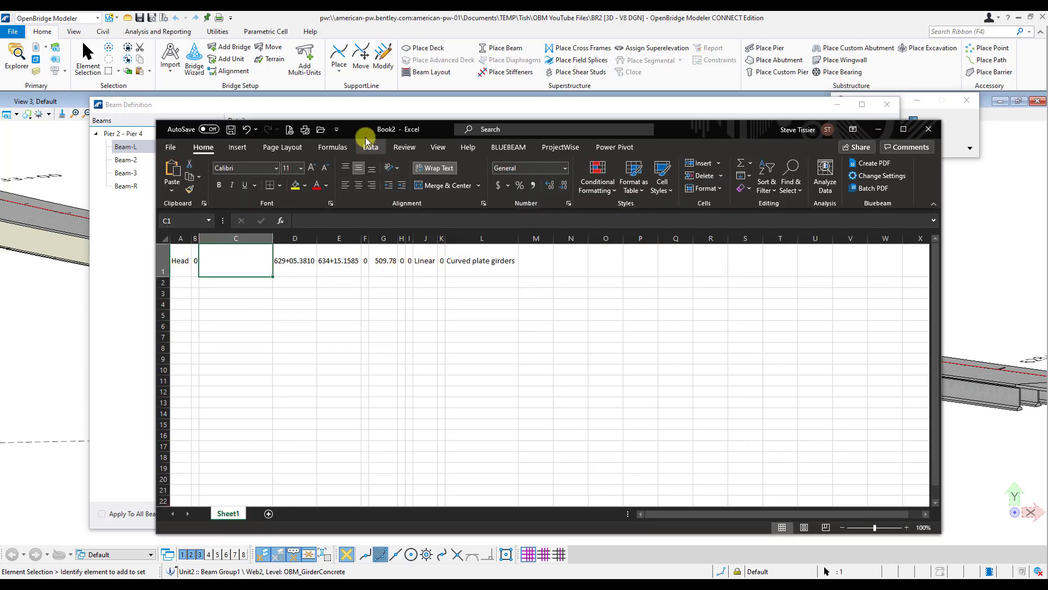
- Compare the pasted Excel cells A1, B1, F1 and H1 against the beam table
{"action": "left_click_drag", "start_coordinate": [359, 133], "coordinate": [390, 259]}
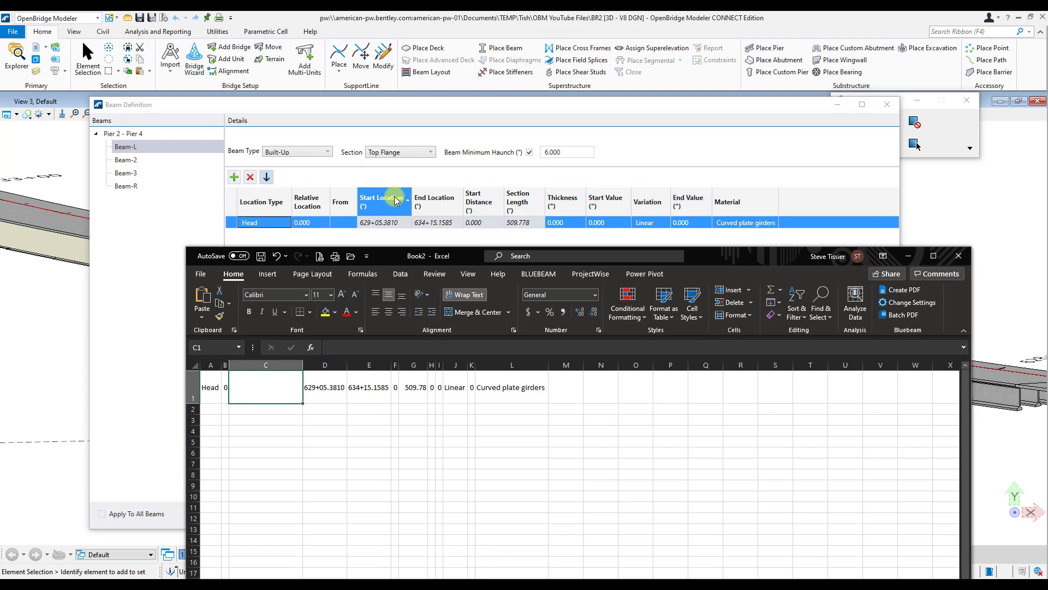
{"action": "left_click", "coordinate": [210, 394]}
{"action": "left_click", "coordinate": [225, 389]}
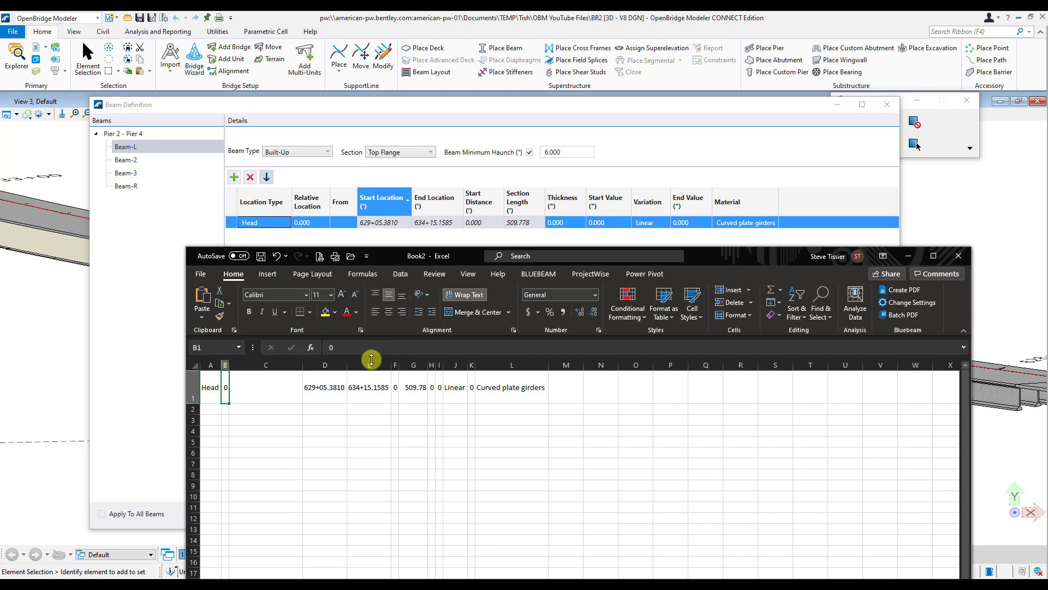
{"action": "left_click", "coordinate": [395, 386]}
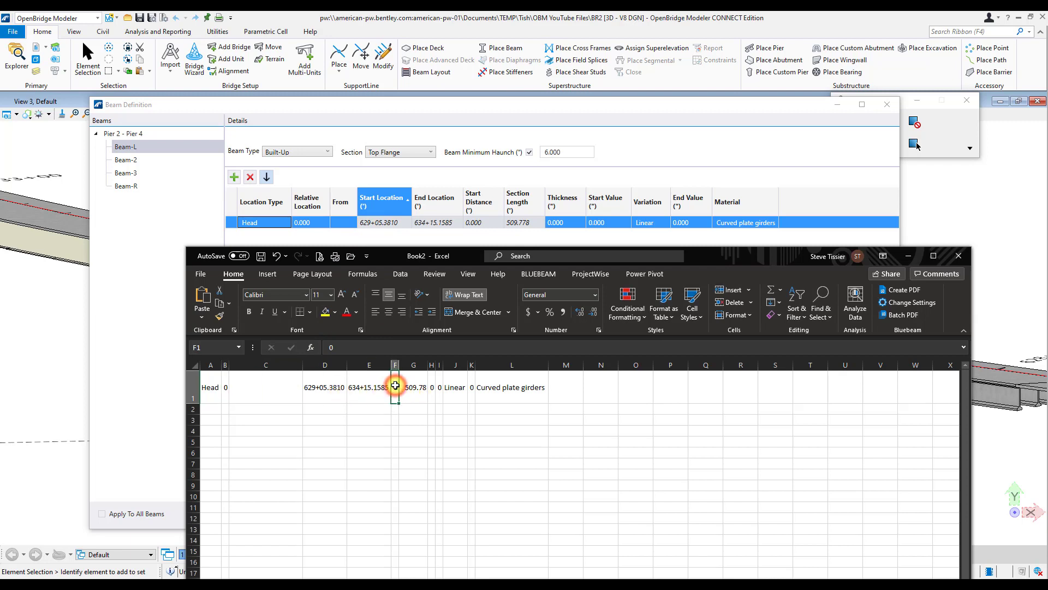
{"action": "left_click", "coordinate": [434, 390]}
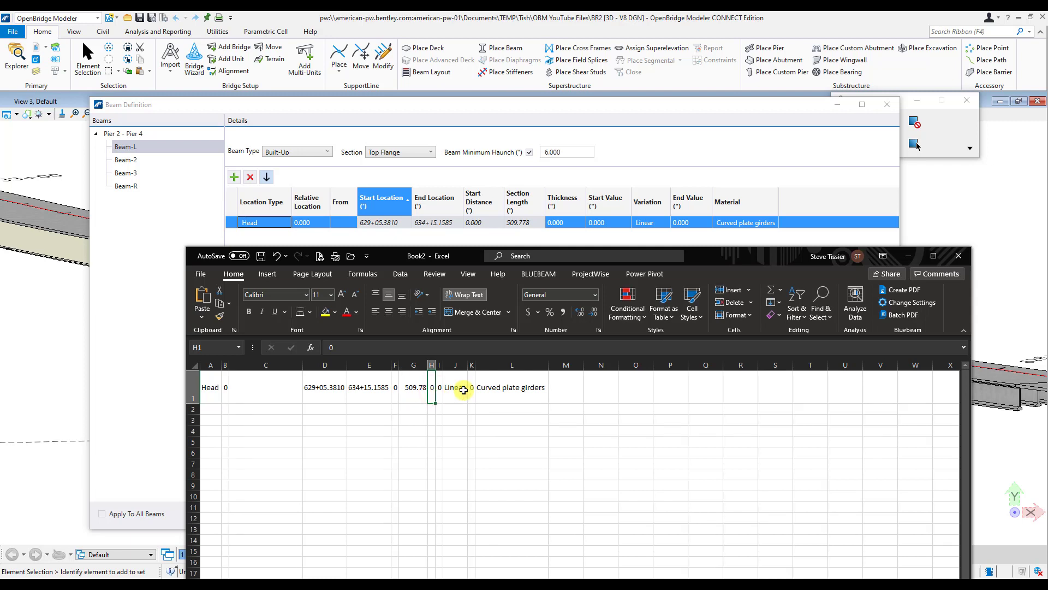
{"action": "left_click", "coordinate": [477, 390]}
{"action": "left_click", "coordinate": [433, 388]}
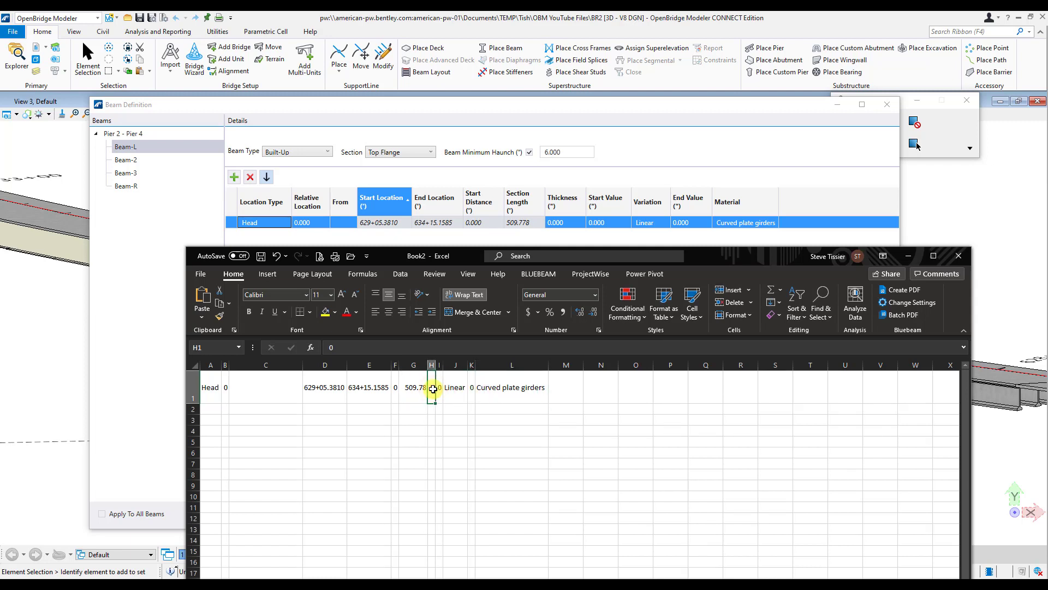
{"action": "left_click", "coordinate": [396, 388]}
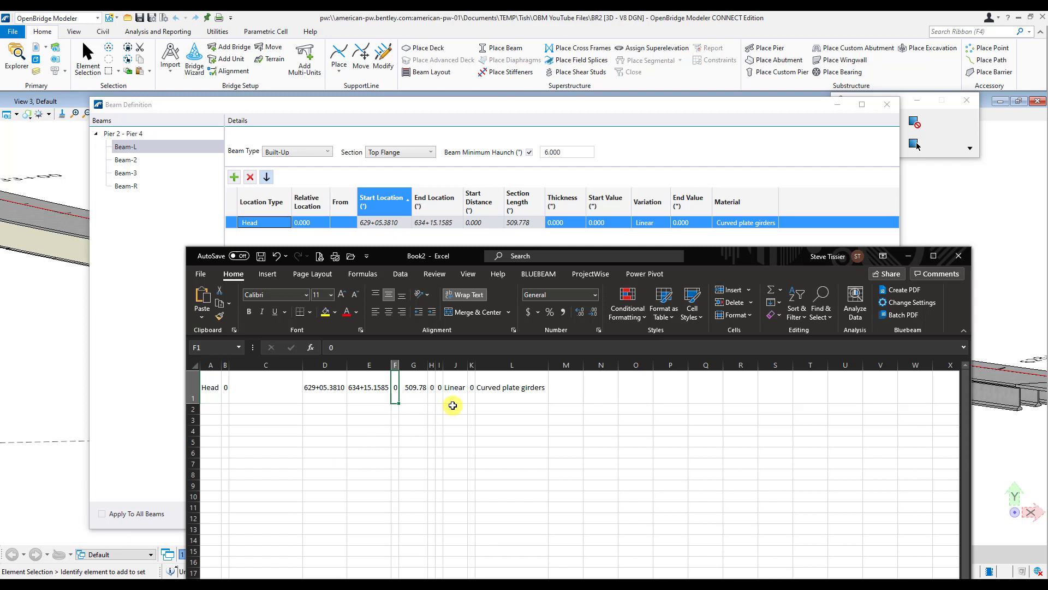
- Enter thickness 1.5 in H1 and widen columns H and F
{"action": "left_click", "coordinate": [431, 388]}
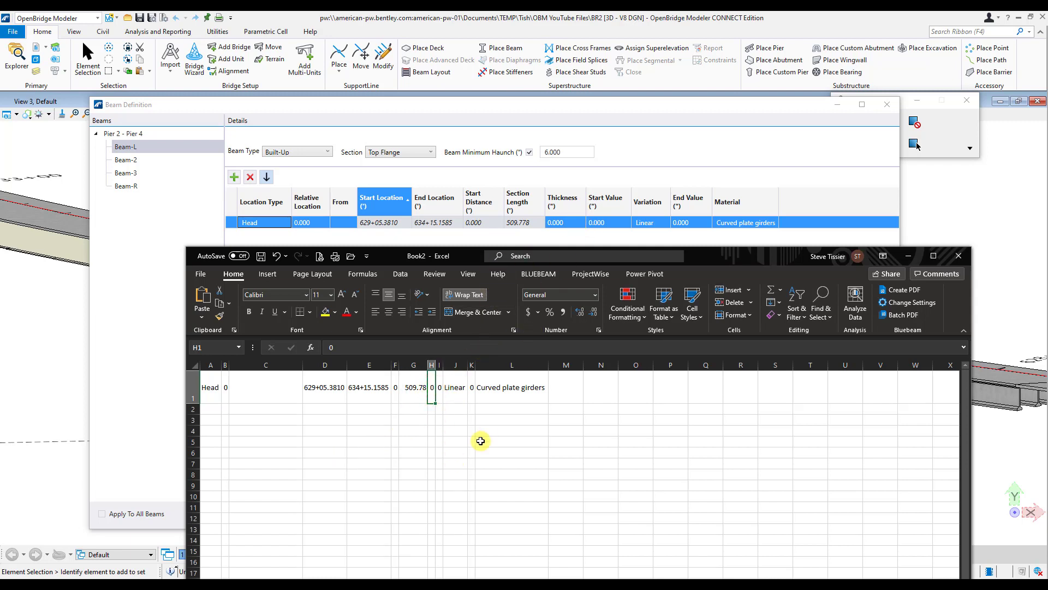
{"action": "type", "text": "1.5"}
{"action": "key", "text": "Return"}
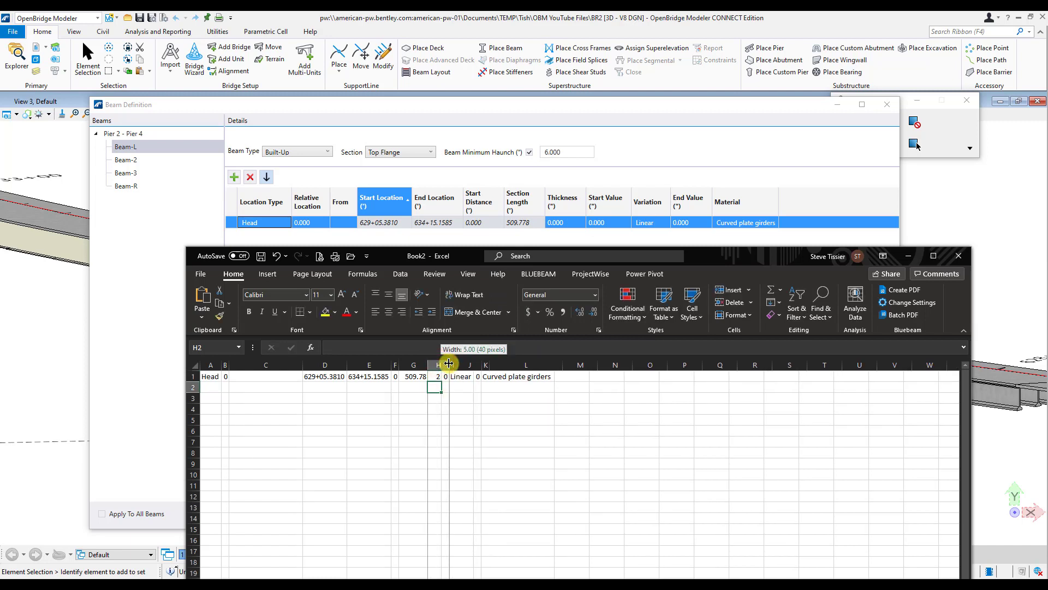
{"action": "left_click_drag", "start_coordinate": [443, 365], "coordinate": [464, 365]}
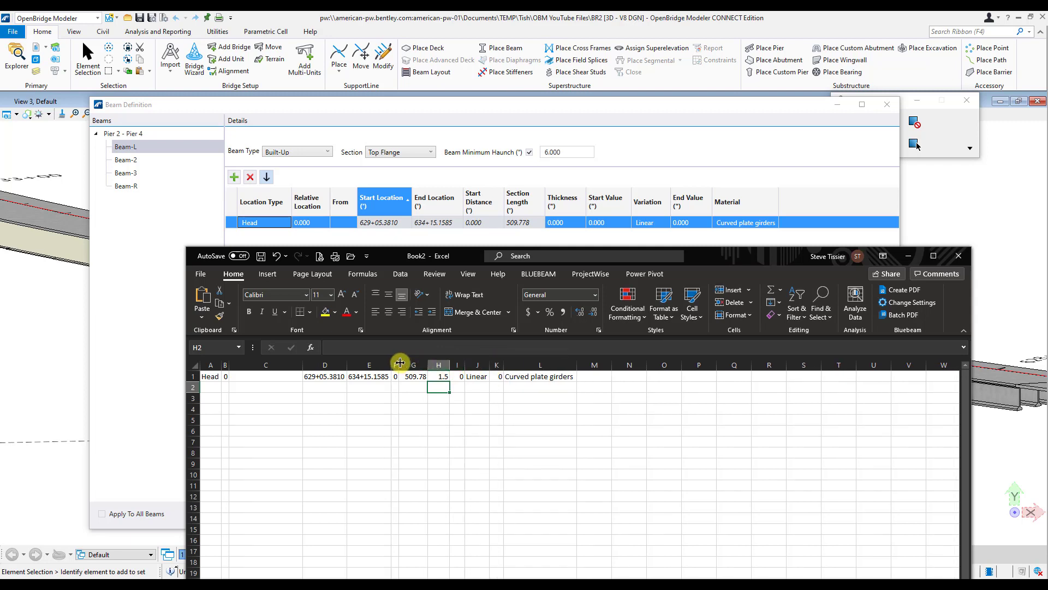
{"action": "left_click_drag", "start_coordinate": [399, 364], "coordinate": [409, 364]}
- Set the Head row's start value I1 and end value K1 to 30
{"action": "left_click", "coordinate": [468, 376]}
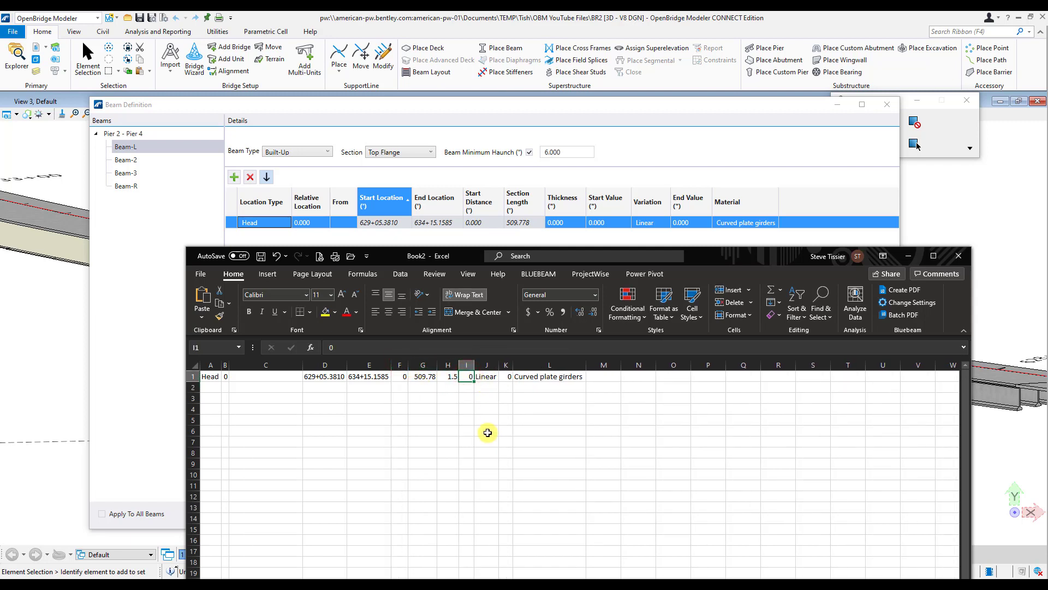
{"action": "type", "text": "30"}
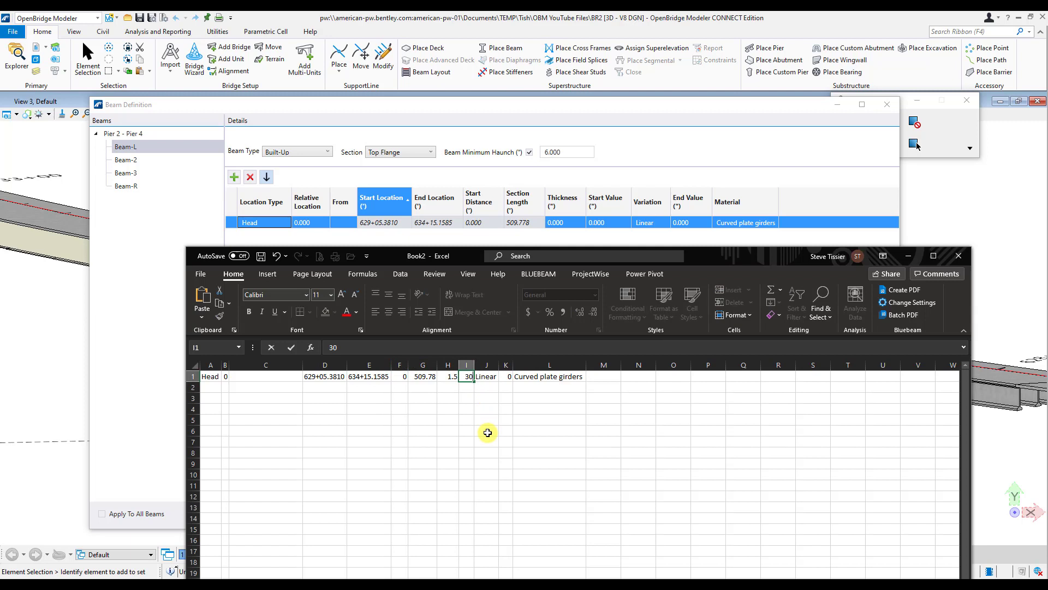
{"action": "left_click", "coordinate": [506, 376]}
{"action": "type", "text": "30"}
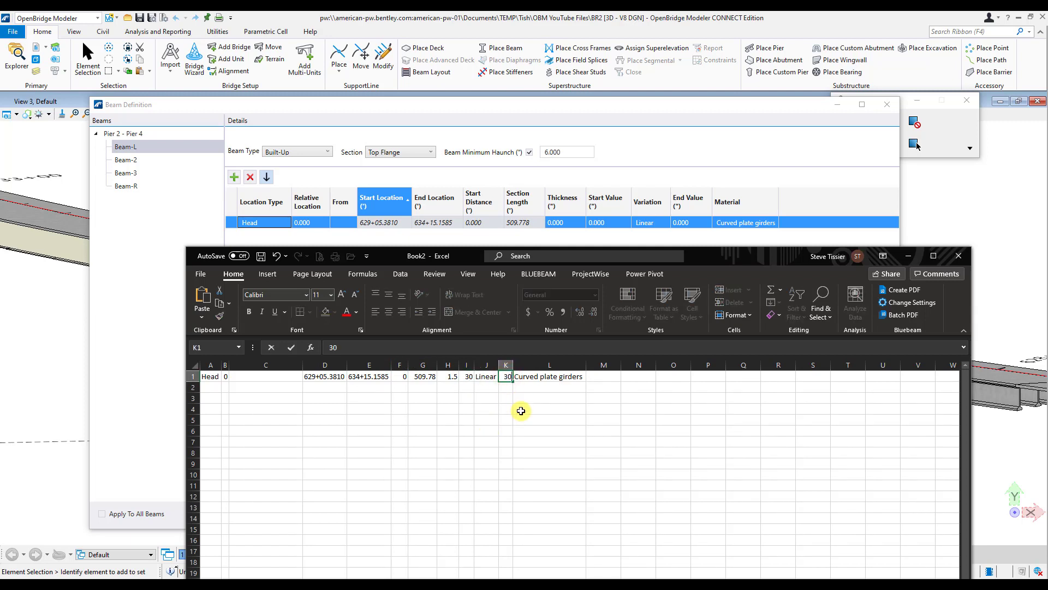
{"action": "left_click", "coordinate": [452, 376]}
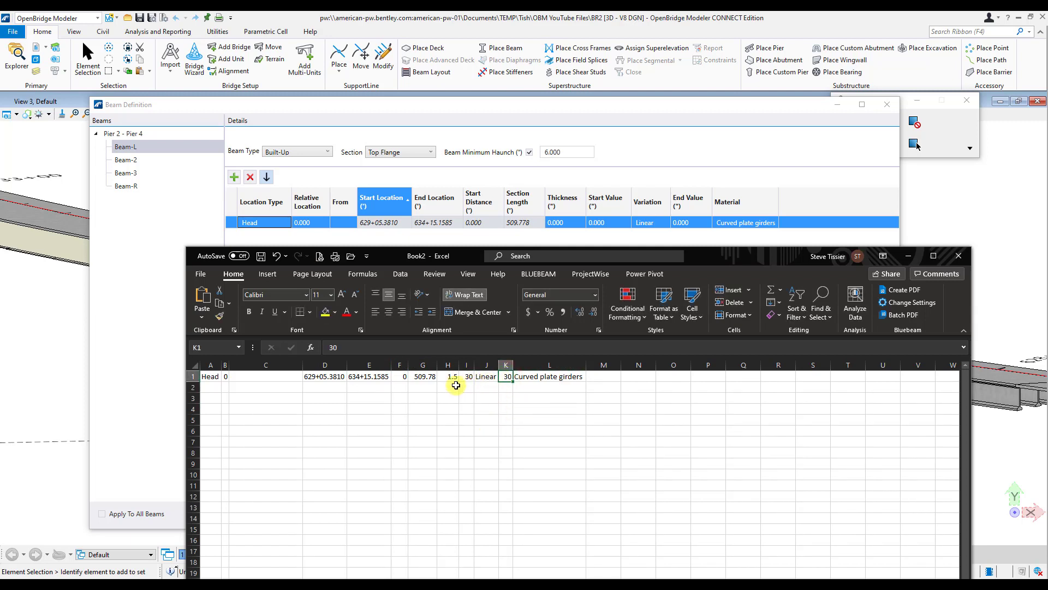
{"action": "left_click", "coordinate": [213, 376]}
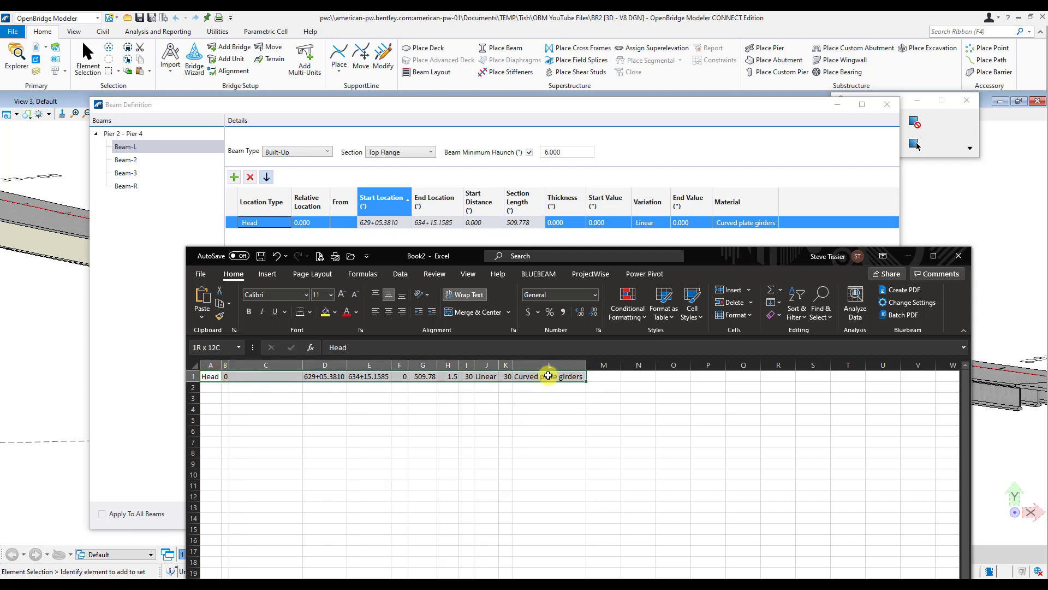
{"action": "left_click", "coordinate": [447, 386]}
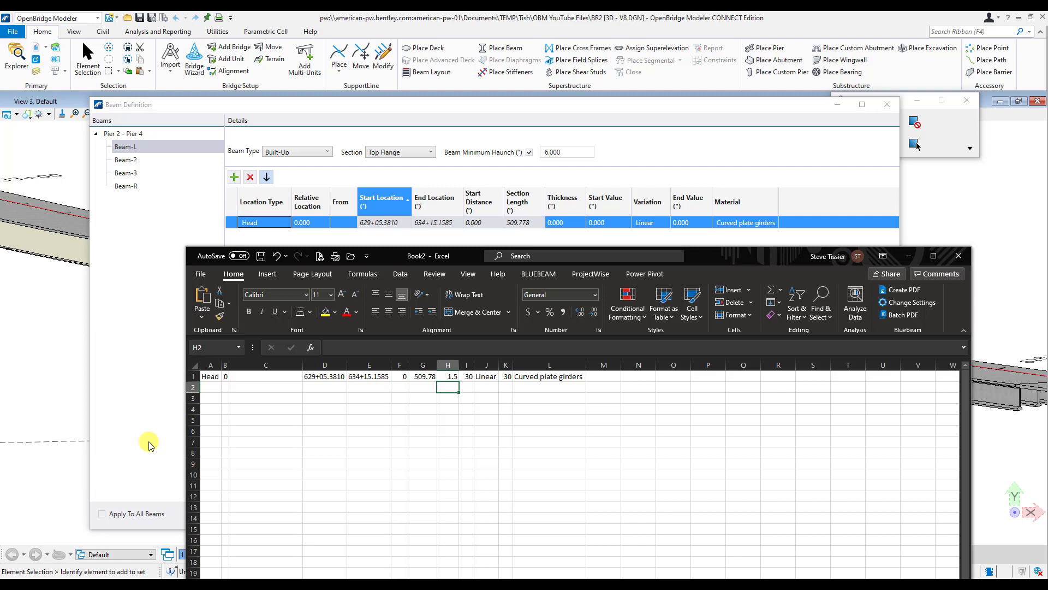
- Paste the relative locations (0 to 459.9895833) into column B as values and autofit it
{"action": "left_click", "coordinate": [918, 144]}
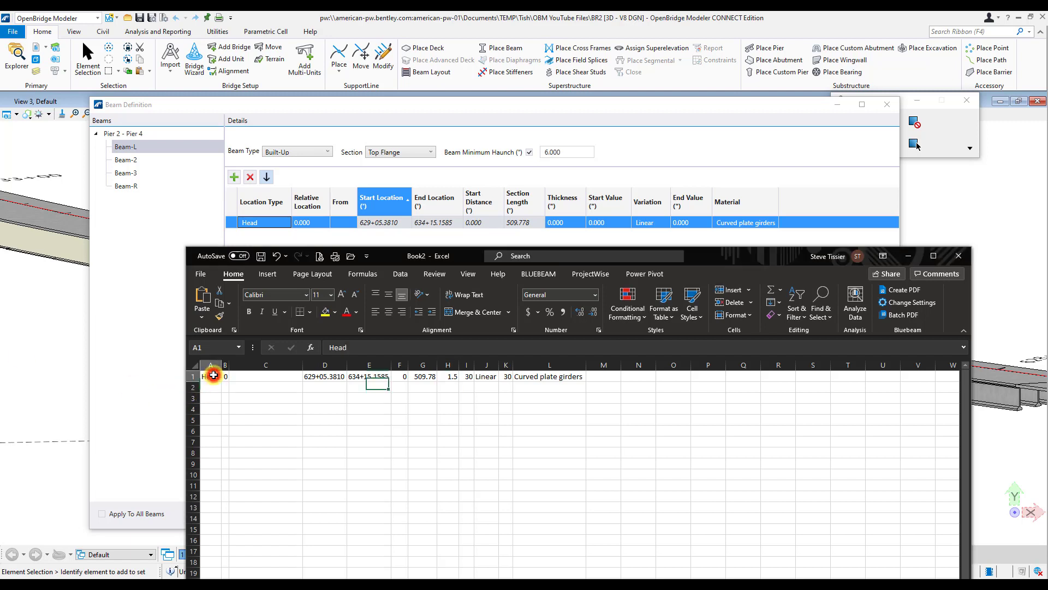
{"action": "left_click_drag", "start_coordinate": [229, 365], "coordinate": [242, 364]}
{"action": "left_click", "coordinate": [382, 431]}
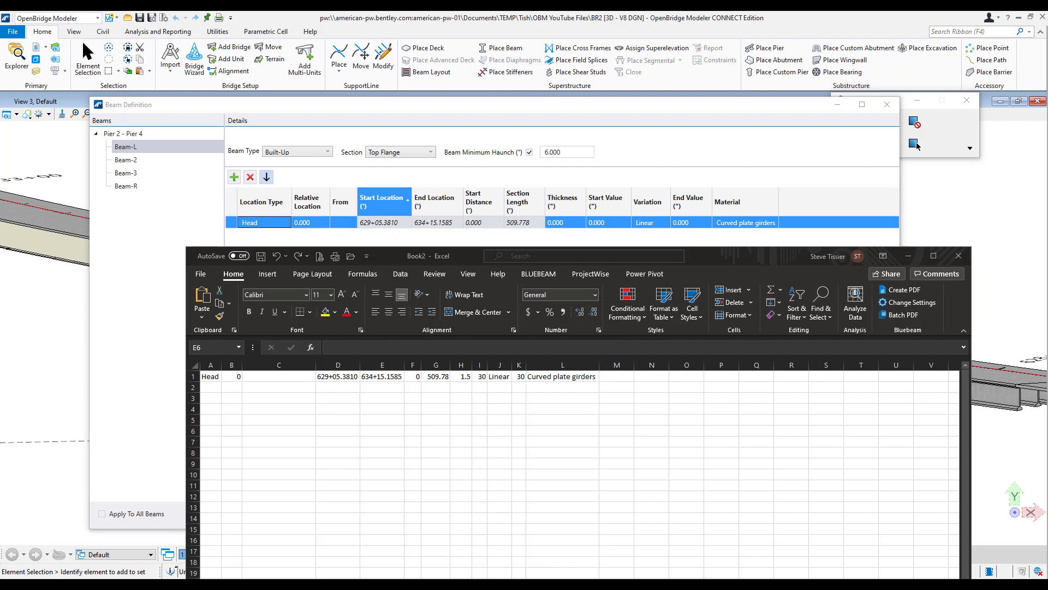
{"action": "left_click", "coordinate": [238, 378]}
{"action": "key", "text": "ctrl+v"}
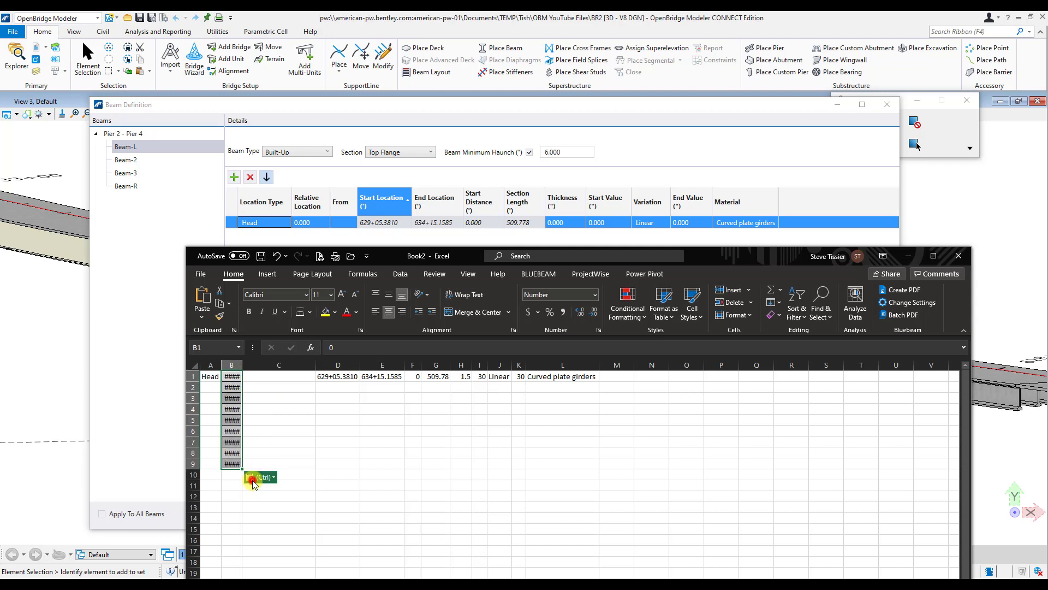
{"action": "left_click", "coordinate": [258, 476]}
{"action": "left_click", "coordinate": [254, 429]}
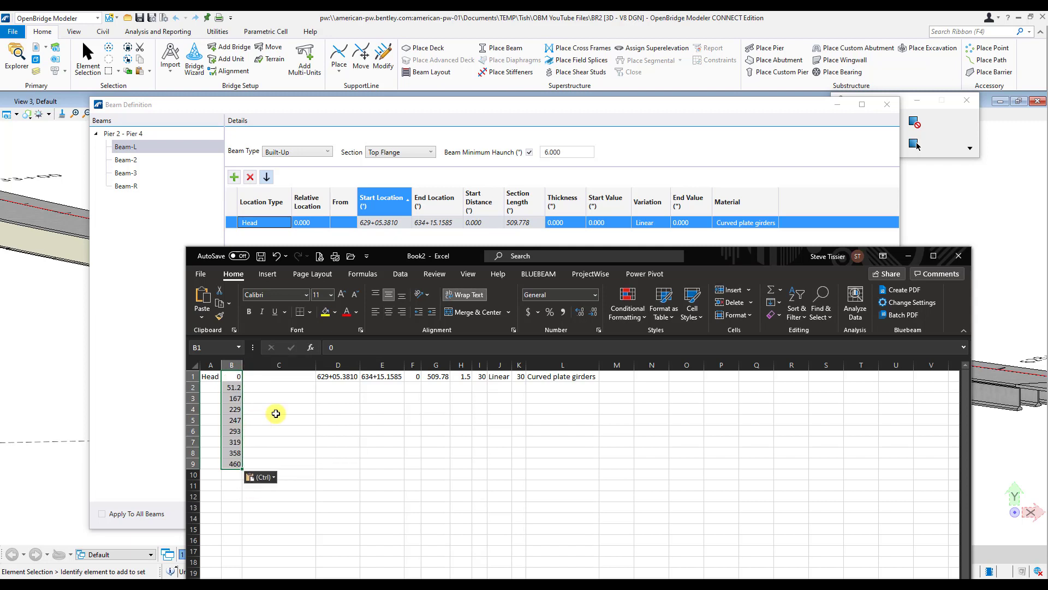
{"action": "left_click", "coordinate": [291, 397]}
{"action": "double_click", "coordinate": [254, 367]}
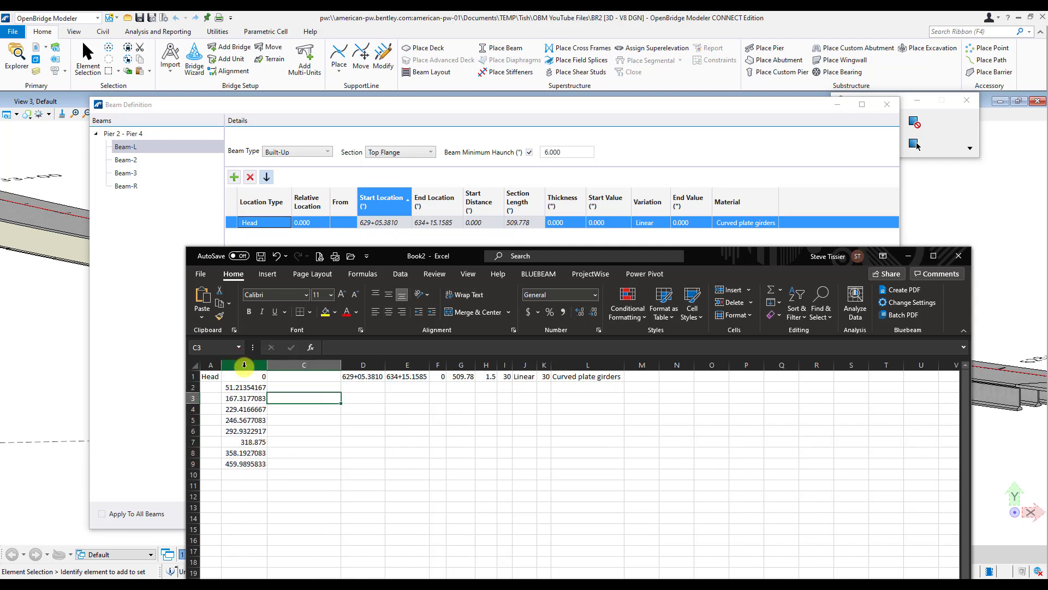
{"action": "left_click", "coordinate": [314, 420]}
{"action": "left_click", "coordinate": [917, 146]}
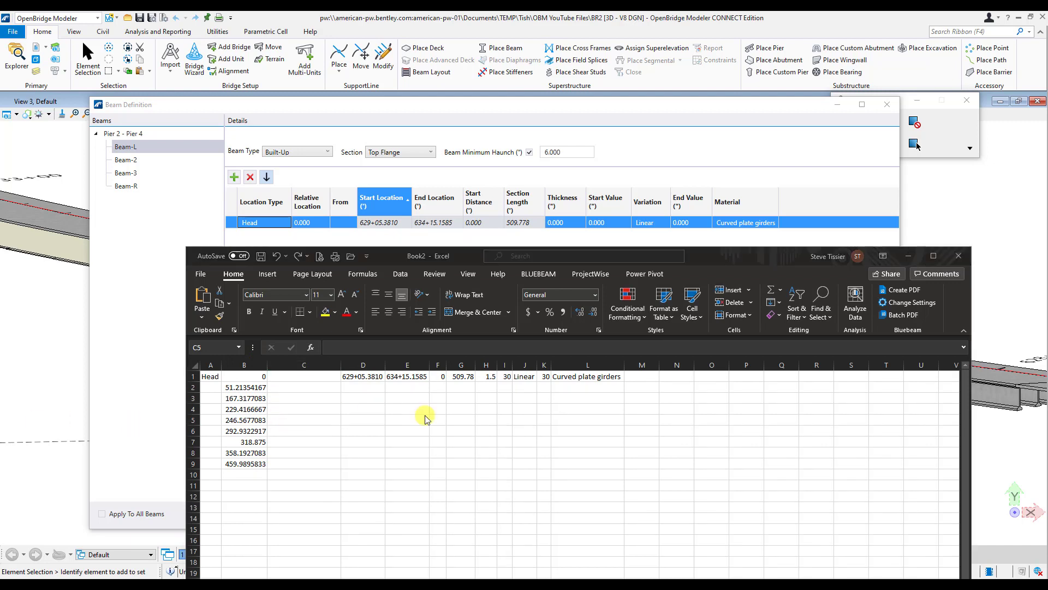
- Paste the nine thickness values into column F, then copy them into H1:H9
{"action": "left_click", "coordinate": [441, 376]}
{"action": "right_click", "coordinate": [441, 377]}
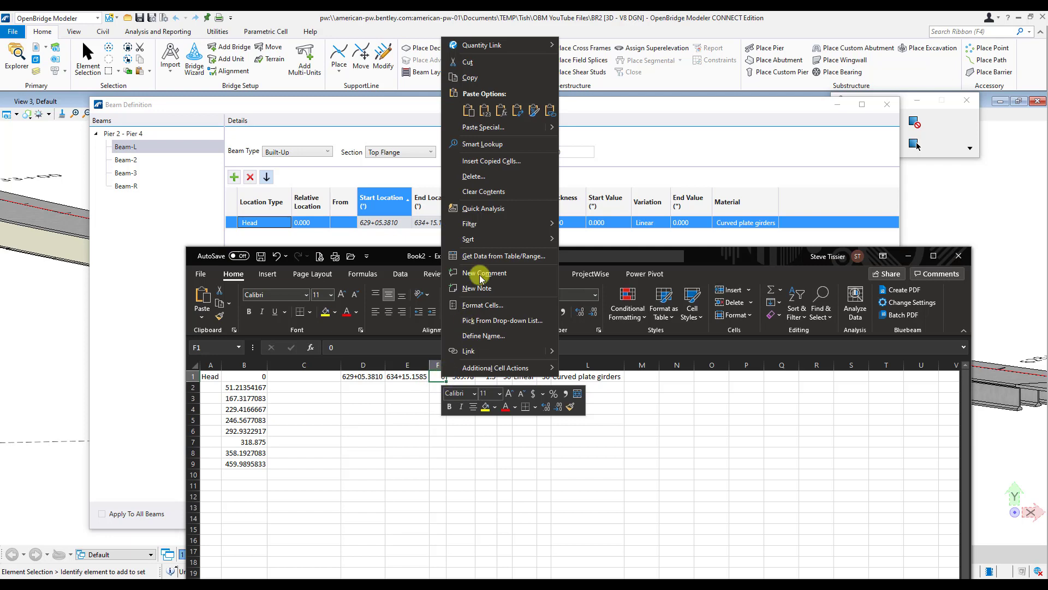
{"action": "left_click", "coordinate": [480, 114]}
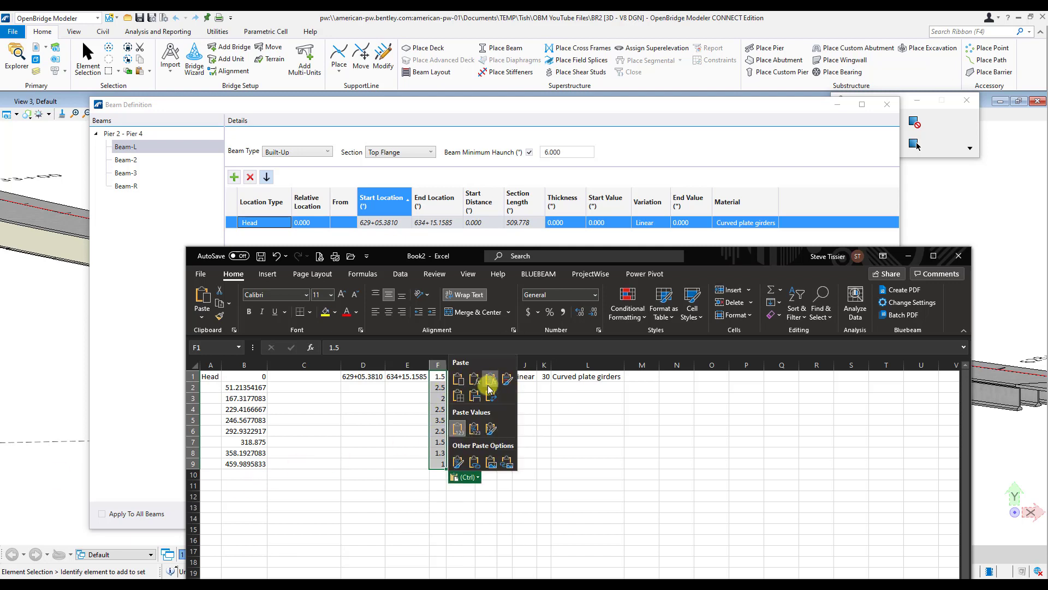
{"action": "left_click", "coordinate": [488, 389]}
{"action": "left_click", "coordinate": [431, 376]}
{"action": "key", "text": "ctrl+shift+Down"}
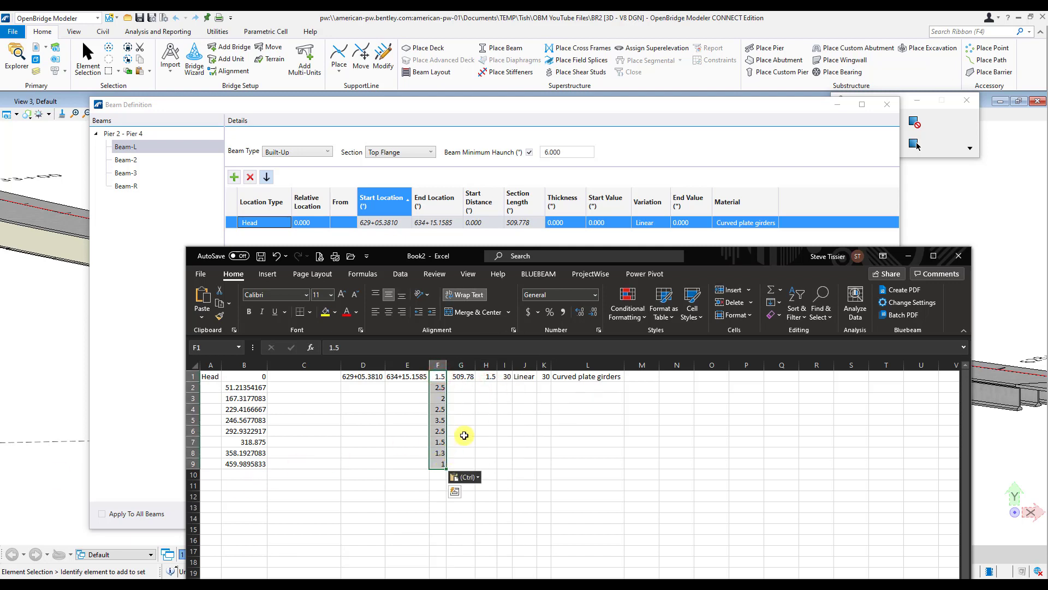
{"action": "key", "text": "ctrl+c"}
{"action": "left_click", "coordinate": [484, 378]}
{"action": "key", "text": "ctrl+v"}
{"action": "left_click_drag", "start_coordinate": [431, 376], "coordinate": [430, 478]}
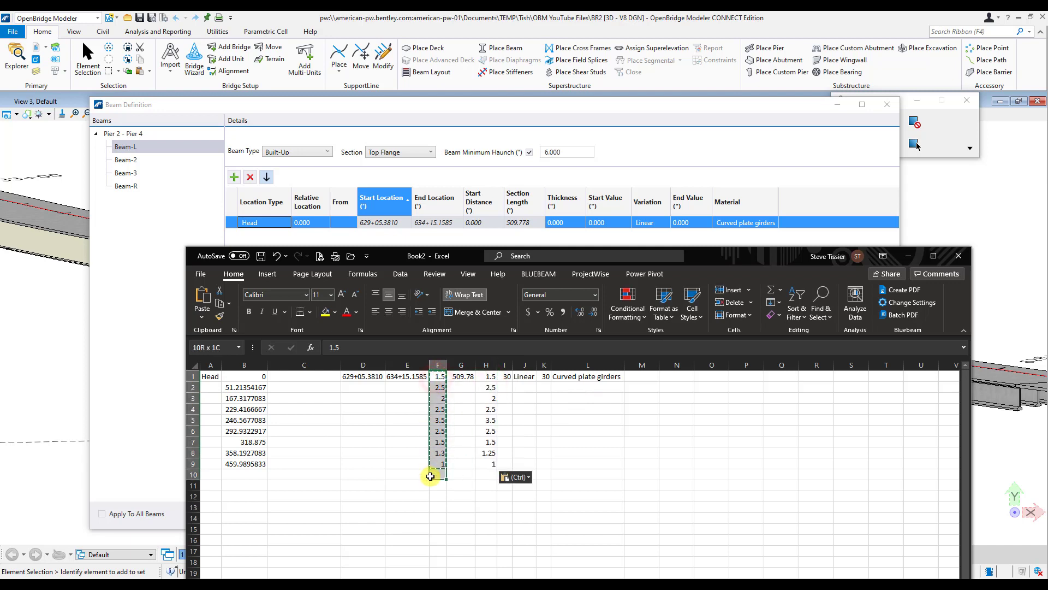
{"action": "left_click", "coordinate": [557, 409]}
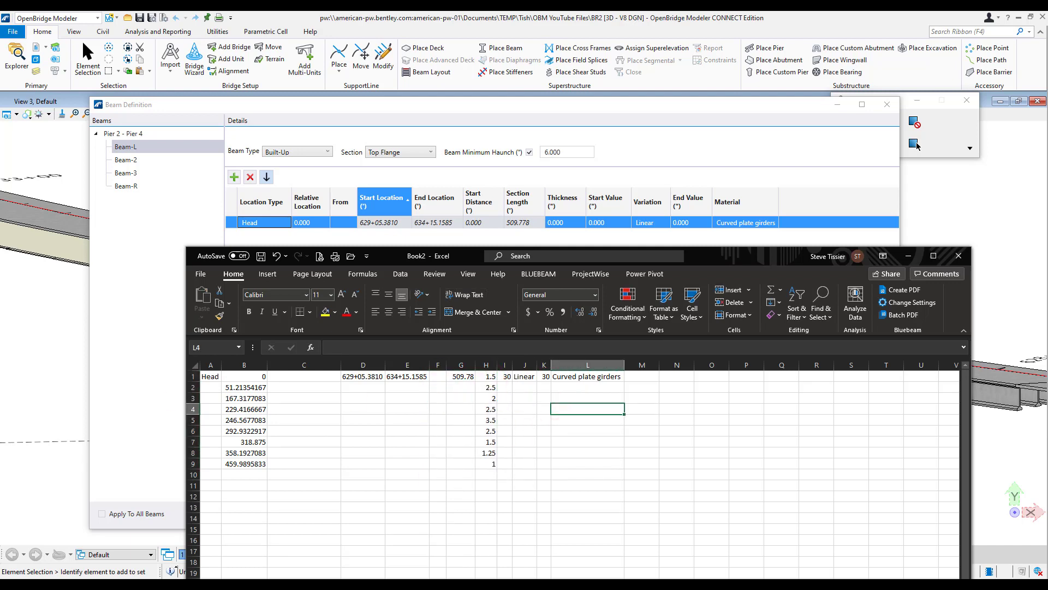
- Paste the start values into column I and the end values into column K
{"action": "left_click", "coordinate": [916, 143]}
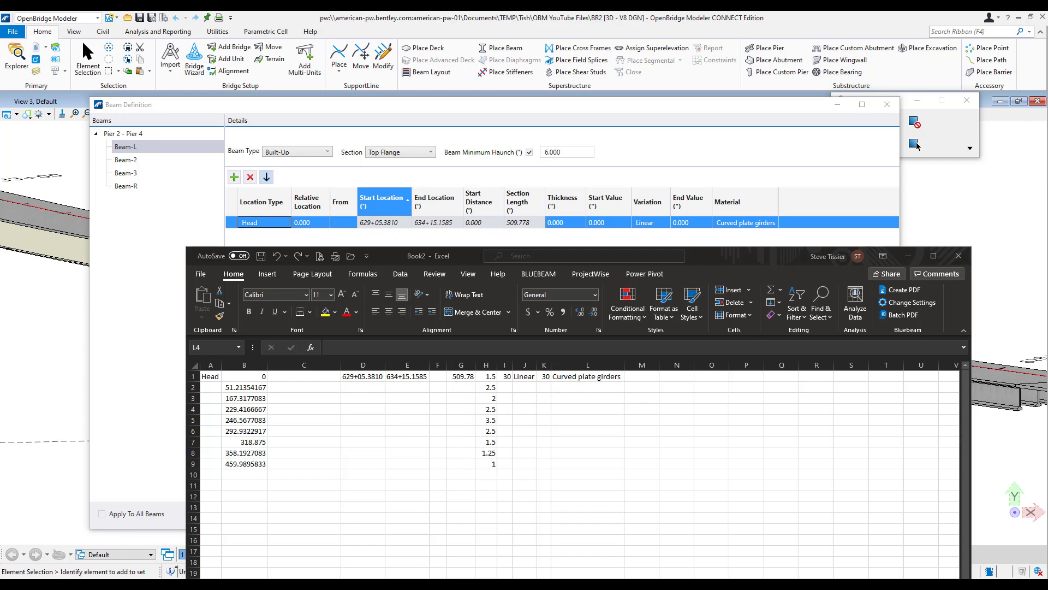
{"action": "right_click", "coordinate": [509, 376]}
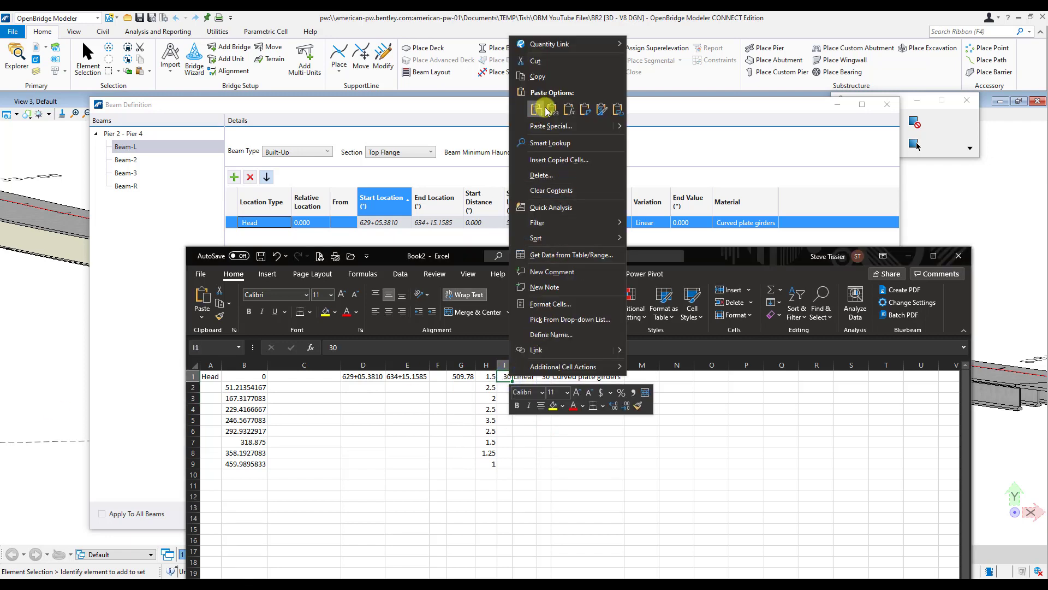
{"action": "left_click", "coordinate": [540, 105]}
{"action": "right_click", "coordinate": [552, 377]}
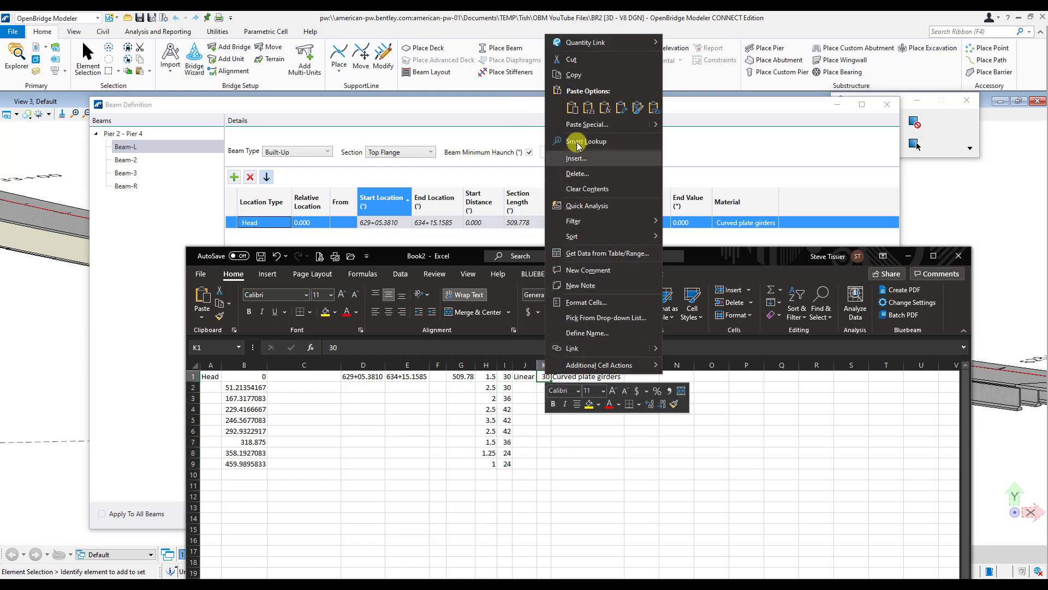
{"action": "left_click", "coordinate": [580, 107]}
{"action": "left_click", "coordinate": [574, 421]}
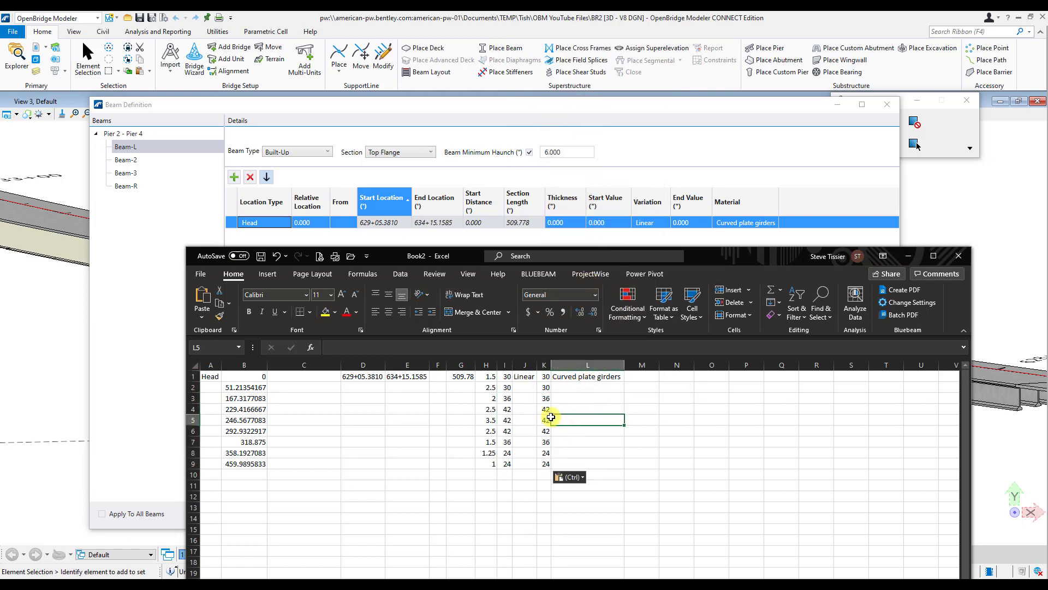
{"action": "left_click", "coordinate": [213, 376]}
- Fill Head down to row 9 and copy the nine-row table A1:L9
{"action": "left_click_drag", "start_coordinate": [221, 382], "coordinate": [218, 466]}
{"action": "left_click_drag", "start_coordinate": [212, 378], "coordinate": [560, 464]}
{"action": "key", "text": "ctrl+c"}
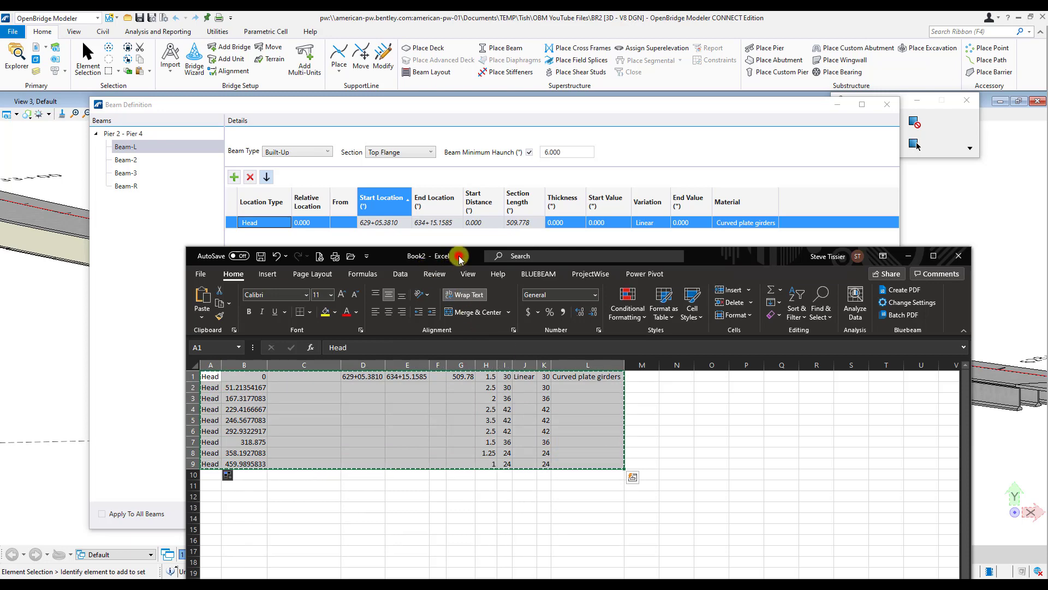
- Paste the nine sections over the Head row in Beam-L's top flange table
{"action": "left_click_drag", "start_coordinate": [456, 256], "coordinate": [893, 240]}
{"action": "left_click", "coordinate": [546, 273]}
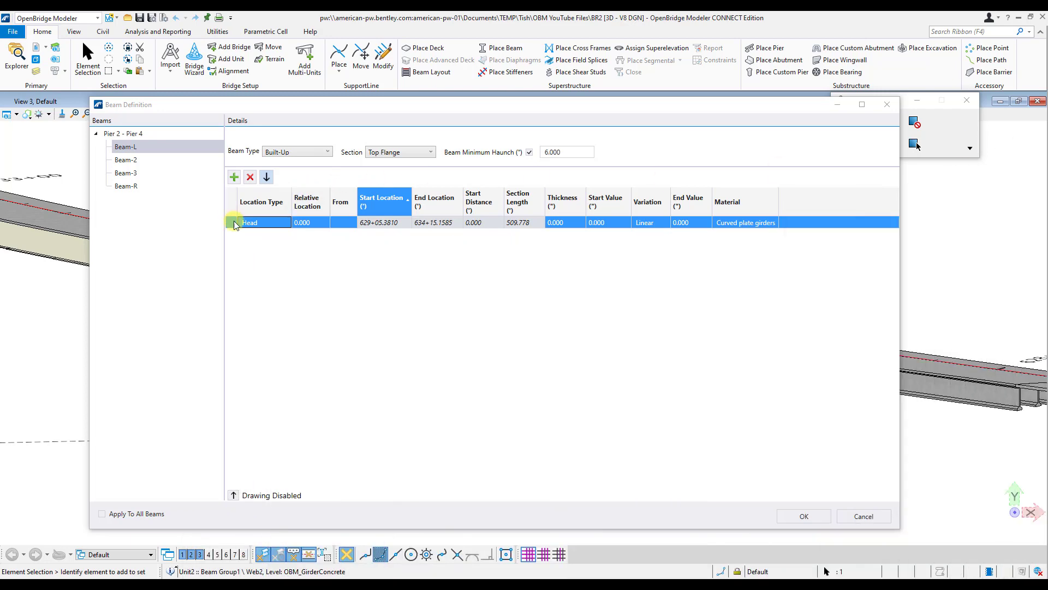
{"action": "left_click", "coordinate": [234, 224]}
{"action": "right_click", "coordinate": [234, 224]}
{"action": "left_click", "coordinate": [251, 244]}
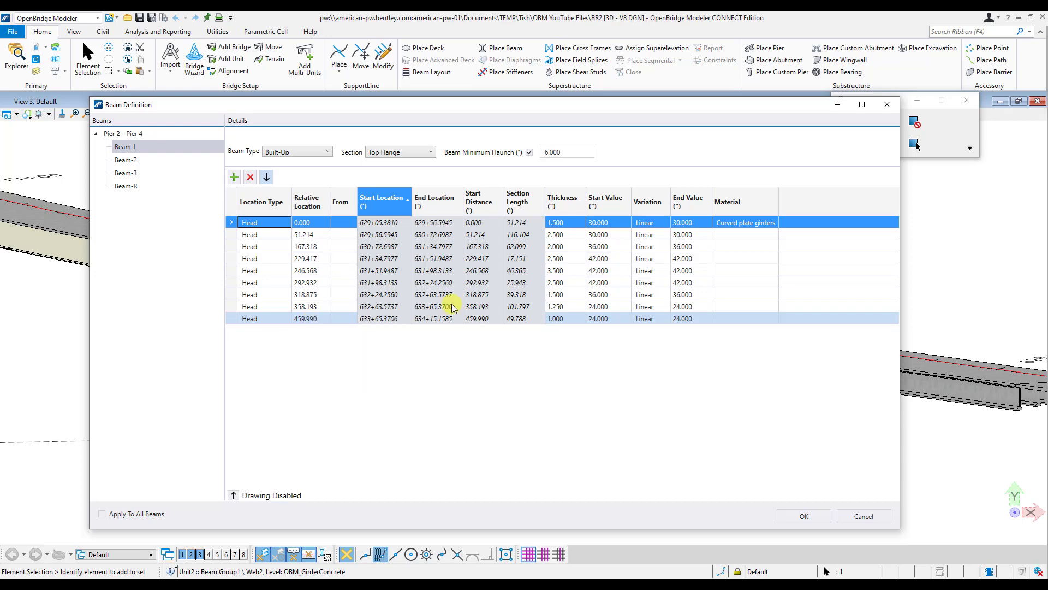
{"action": "key", "text": "alt+Tab"}
{"action": "left_click_drag", "start_coordinate": [968, 106], "coordinate": [464, 112]}
{"action": "left_click", "coordinate": [517, 246]}
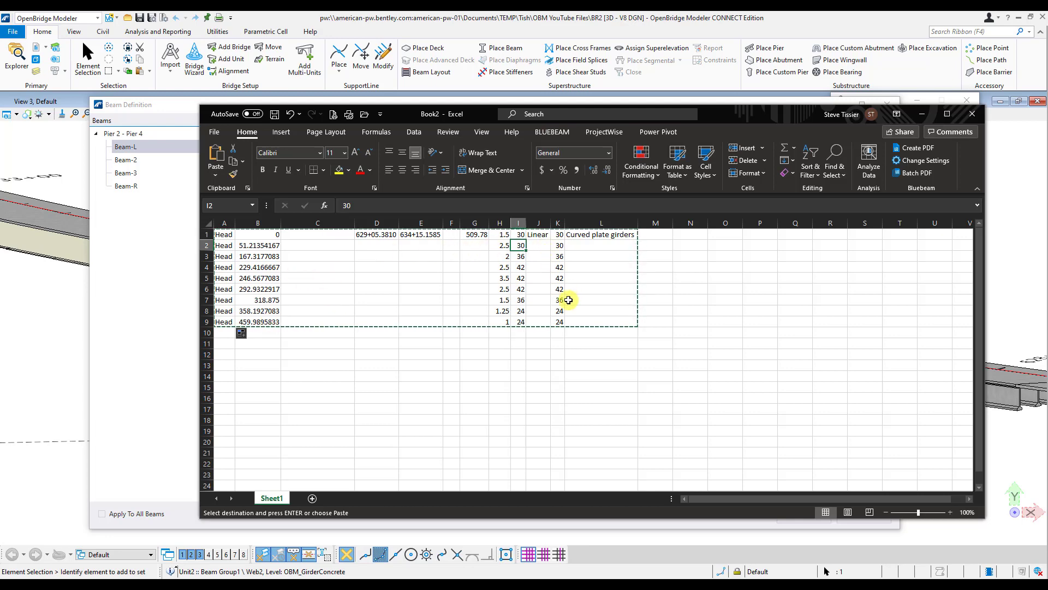
{"action": "left_click_drag", "start_coordinate": [412, 114], "coordinate": [1045, 94]}
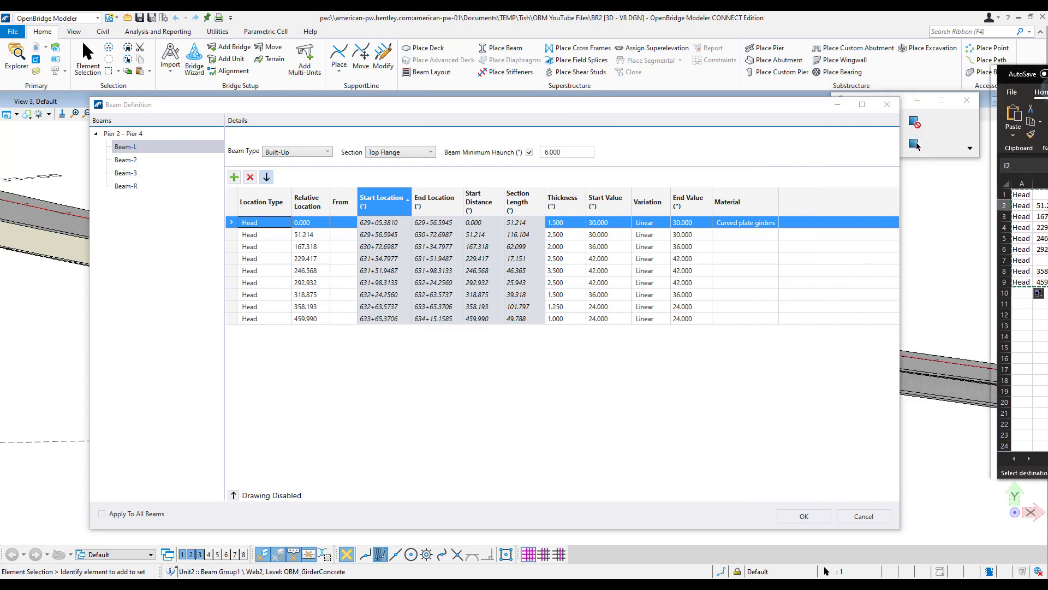
{"action": "left_click", "coordinate": [576, 225]}
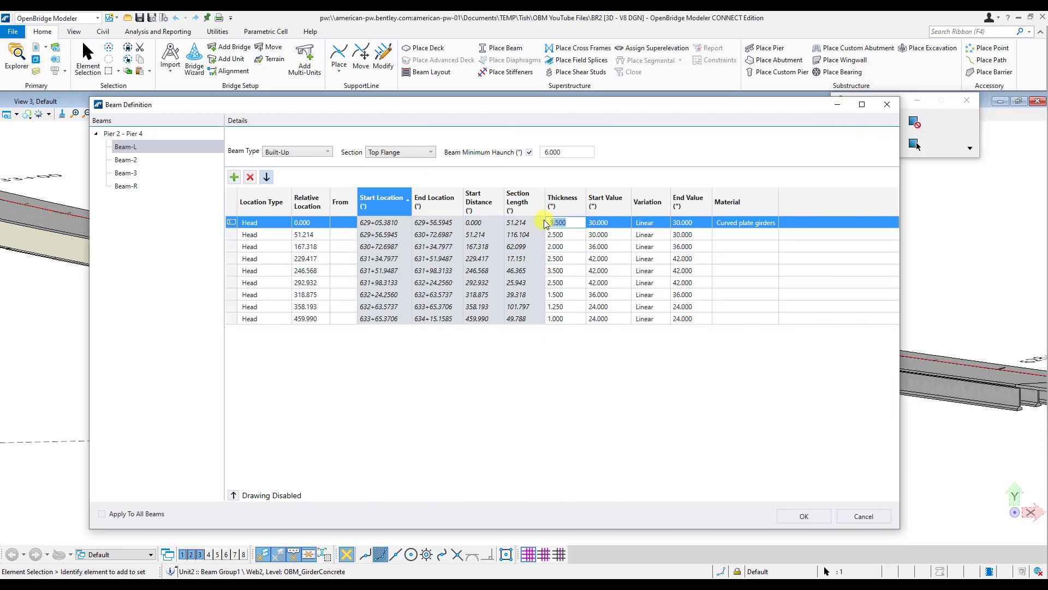
{"action": "left_click", "coordinate": [566, 234]}
{"action": "left_click", "coordinate": [560, 246]}
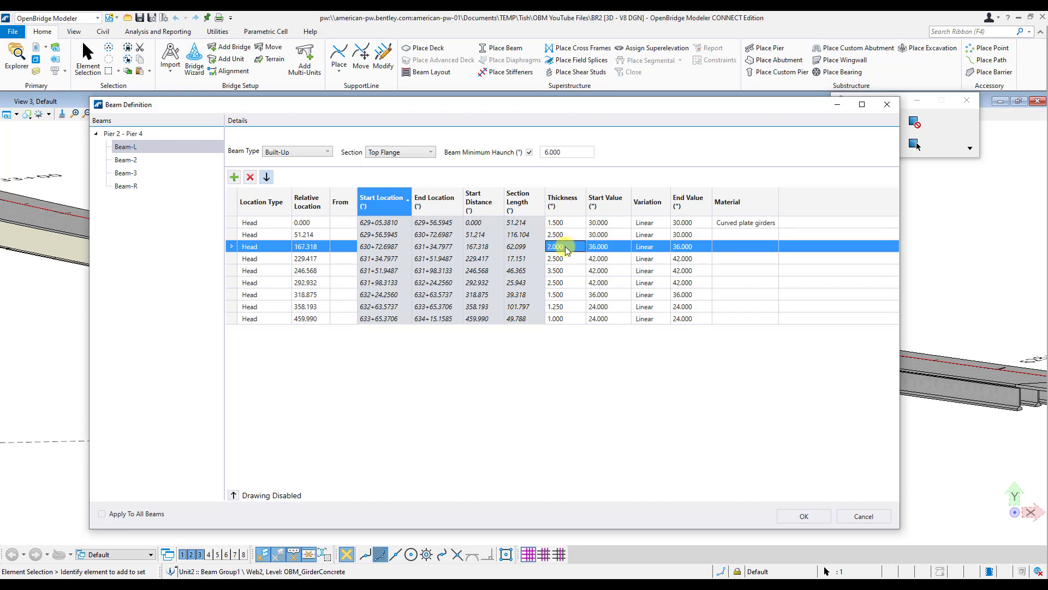
{"action": "left_click", "coordinate": [572, 258]}
{"action": "left_click", "coordinate": [568, 246]}
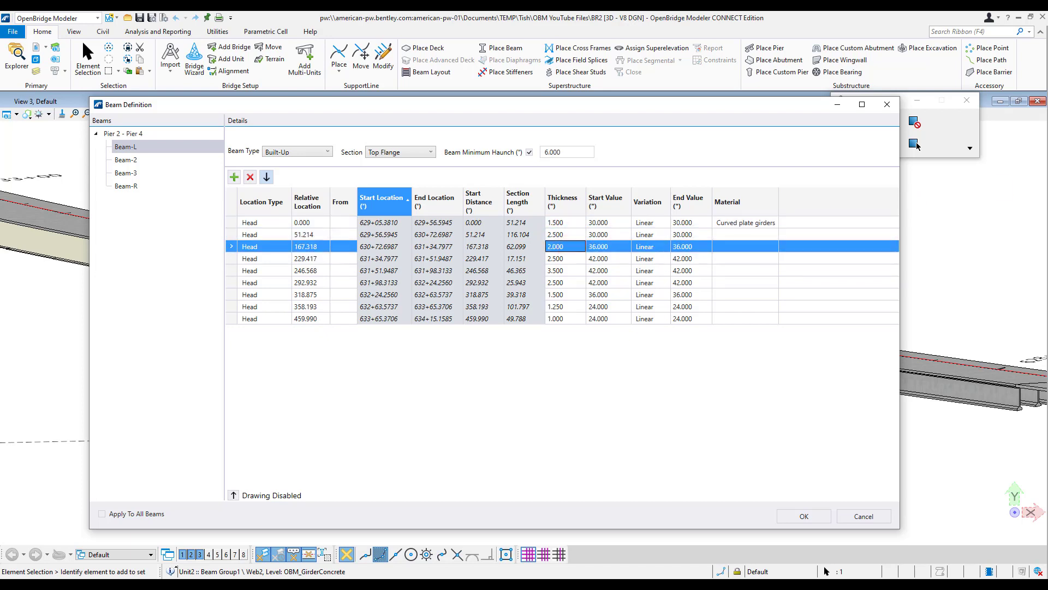